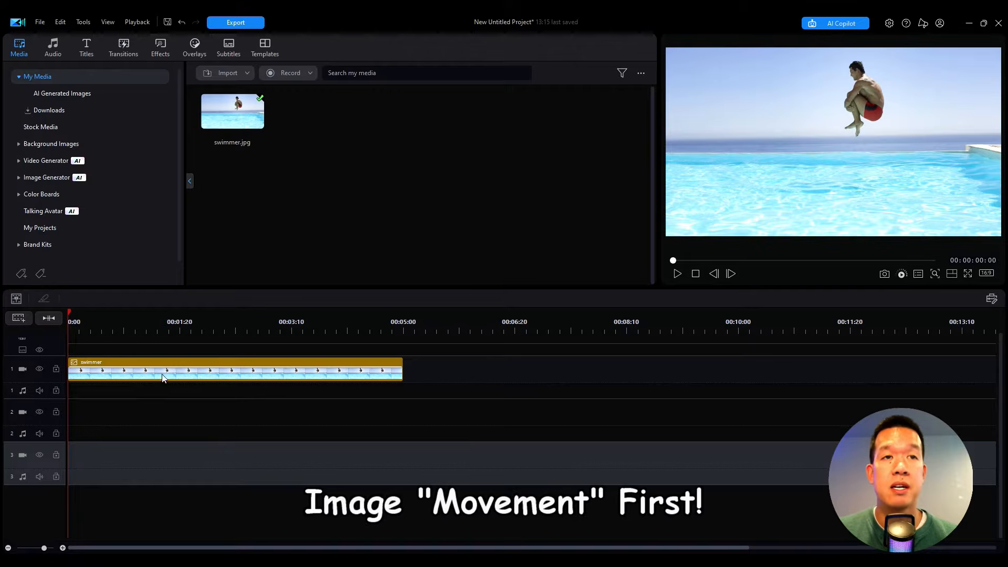
Apply the Horizontal Left Pan / Zoom motion style to the swimmer image clip and play back the movement.
left_click(175, 367)
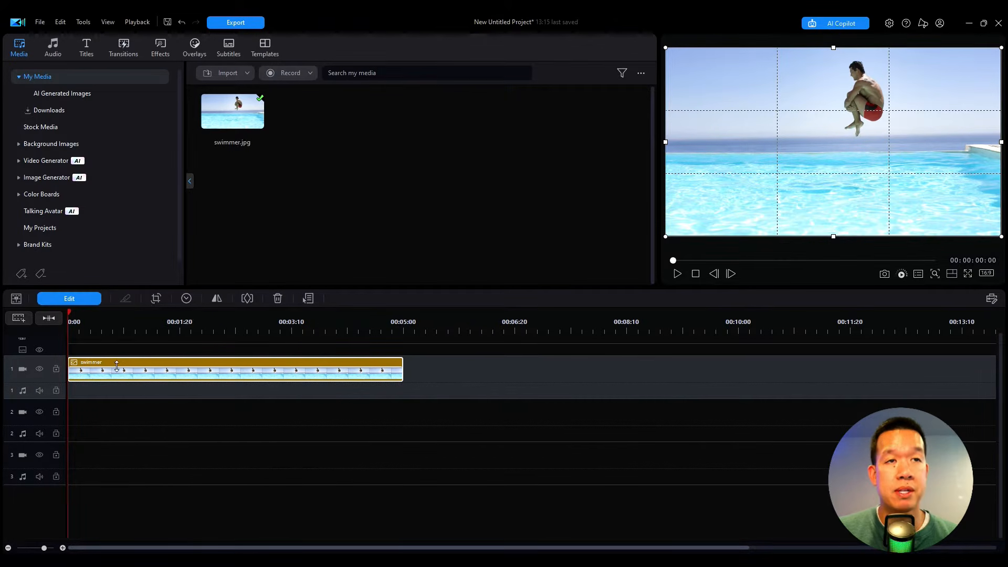
left_click(74, 299)
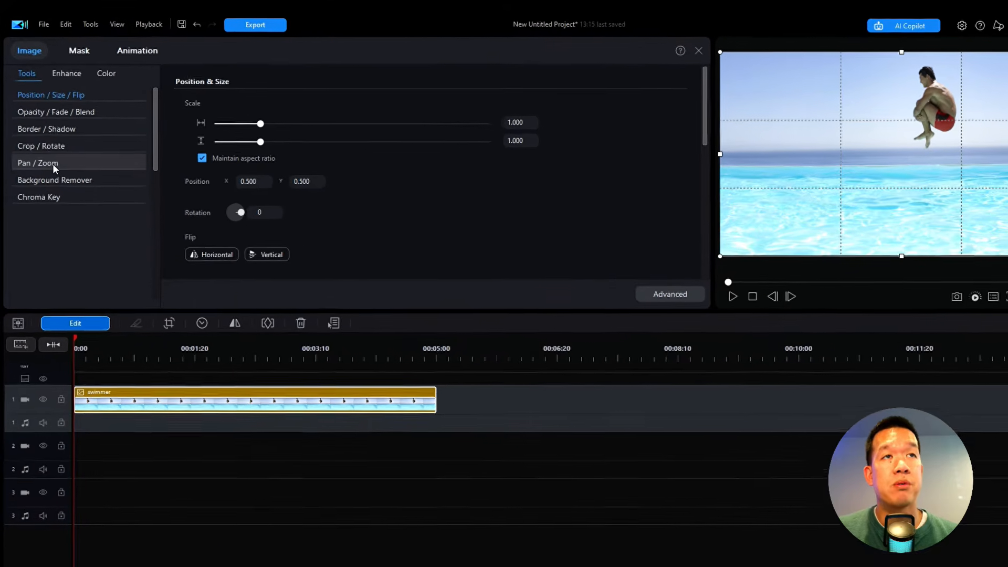
left_click(48, 150)
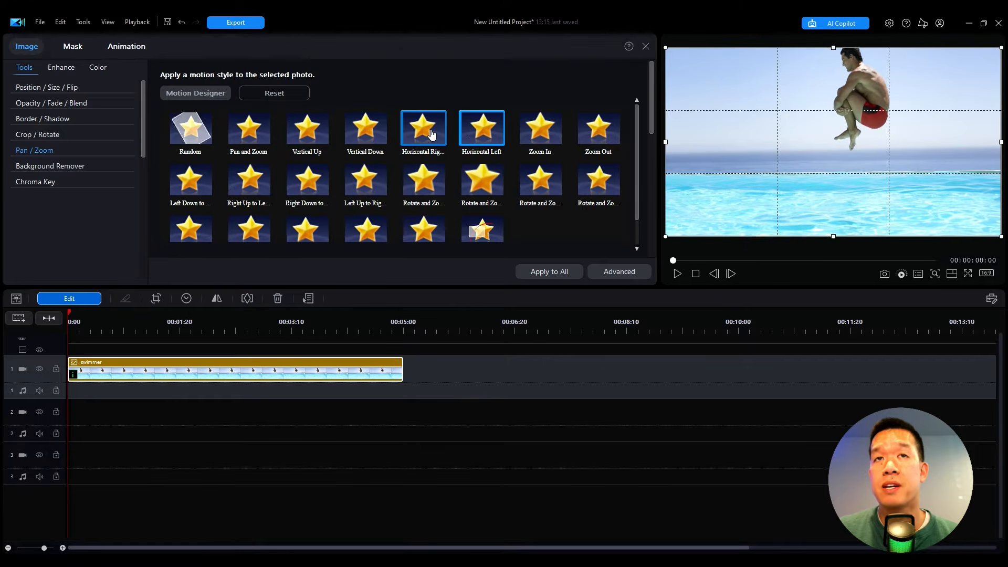
left_click(677, 274)
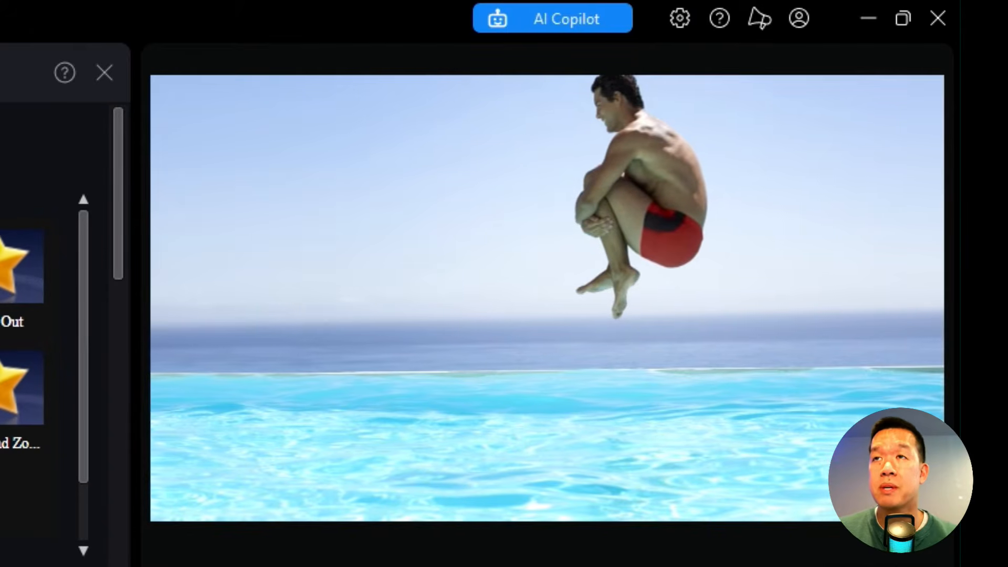
left_click(460, 384)
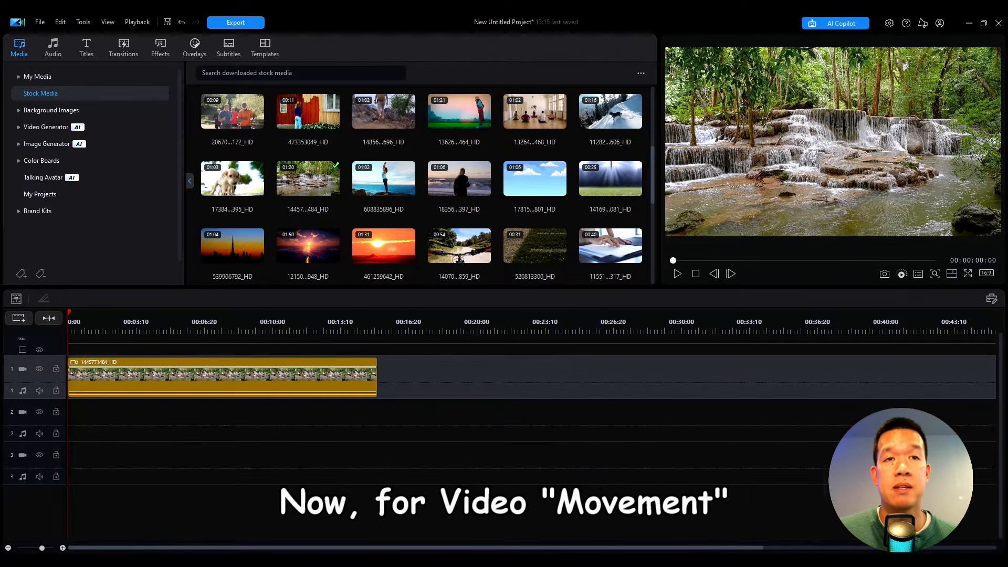
In Pan / Zoom for the waterfall clip, set the opening frame to scale 0.680 at X 0.340, Y 0.500.
left_click(262, 364)
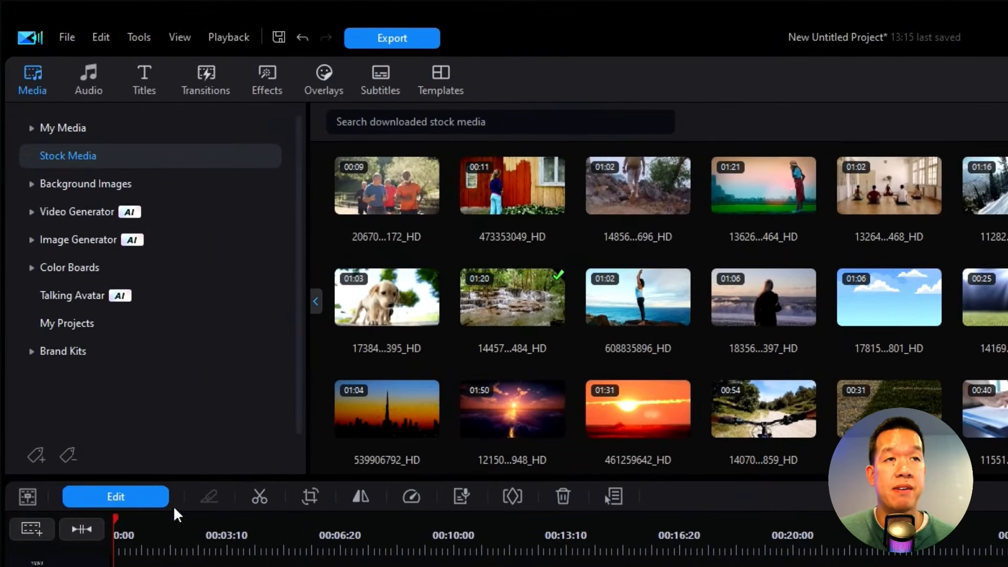
left_click(137, 496)
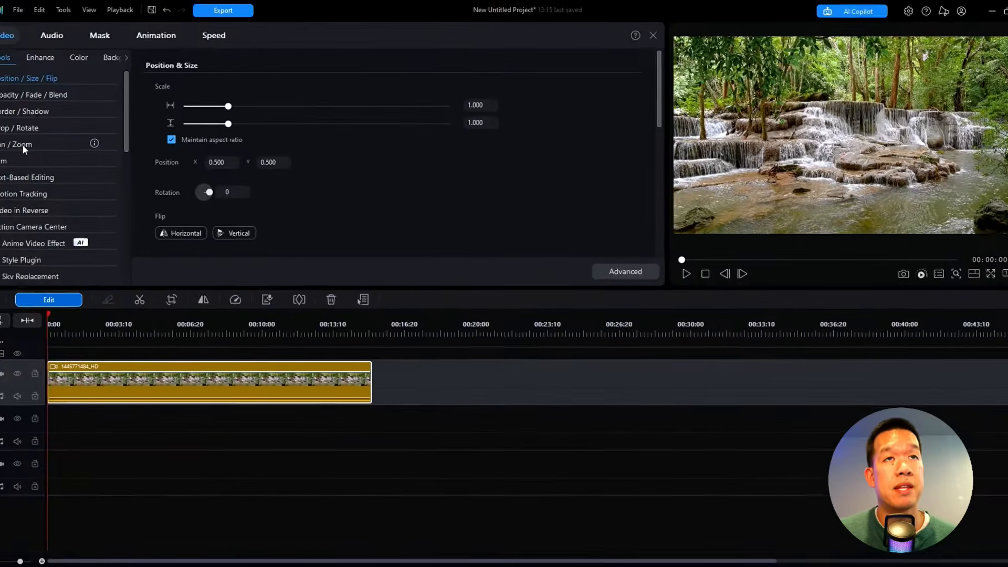
left_click(3, 151)
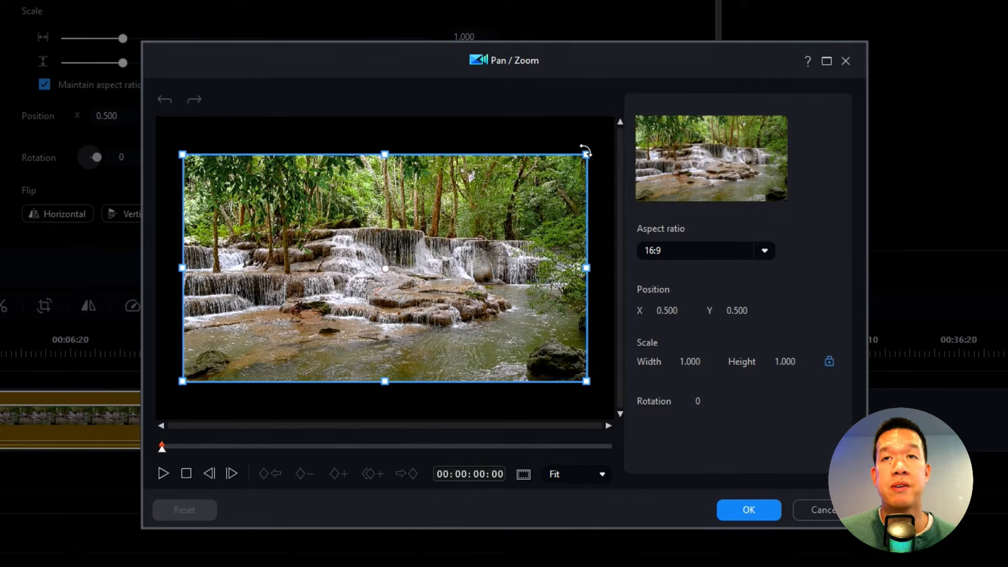
left_click_drag(585, 154, 491, 209)
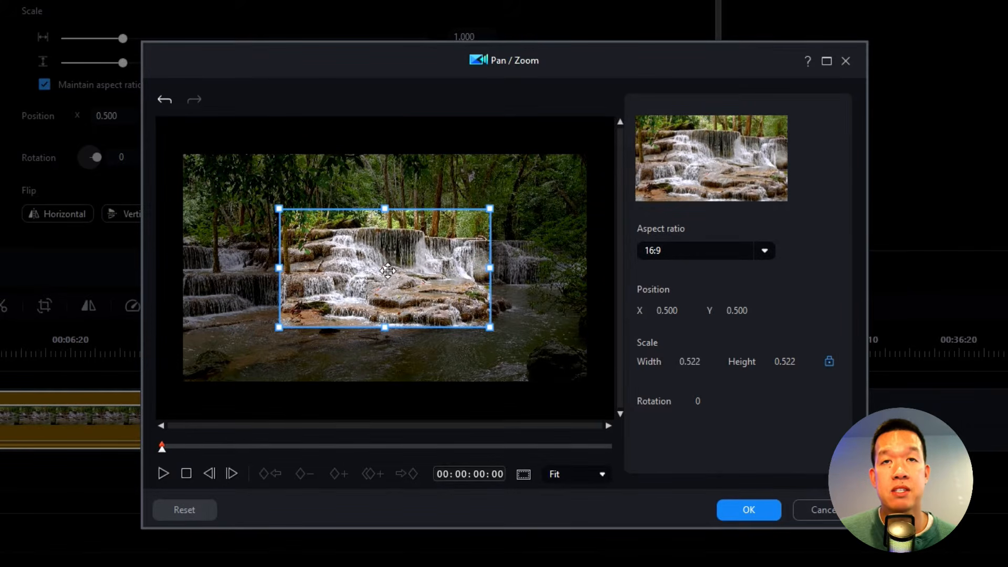
left_click_drag(388, 271, 292, 266)
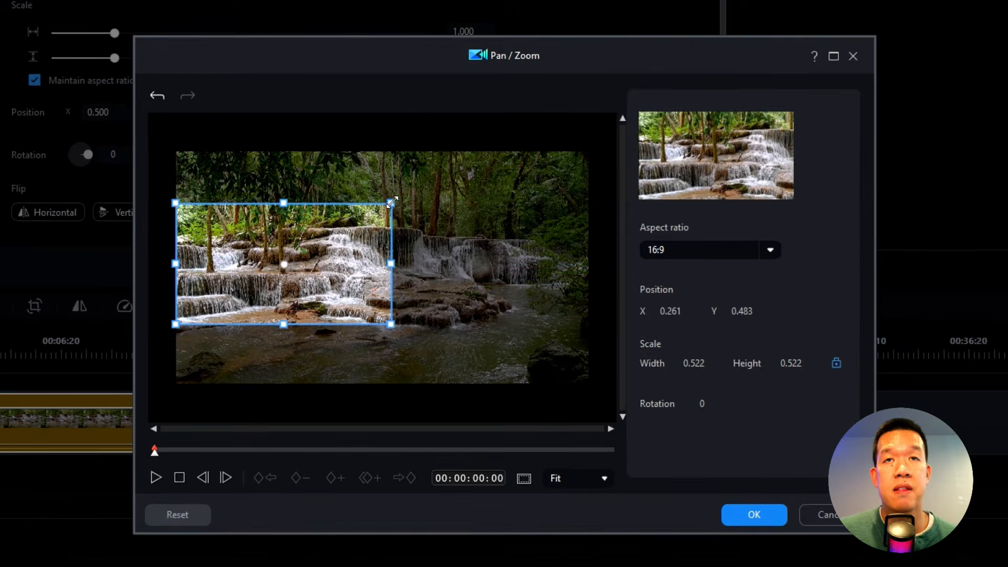
left_click_drag(391, 201, 423, 184)
left_click_drag(286, 256, 316, 259)
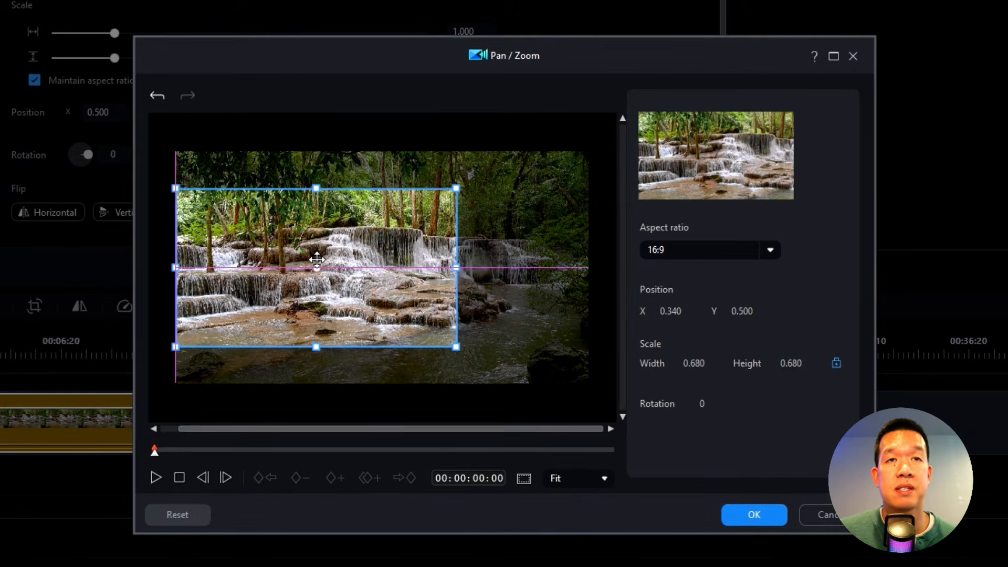
Add a second Pan / Zoom keyframe at 00:00:03:03 and shift the frame across the waterfall to X 0.558, Y 0.500.
left_click(154, 478)
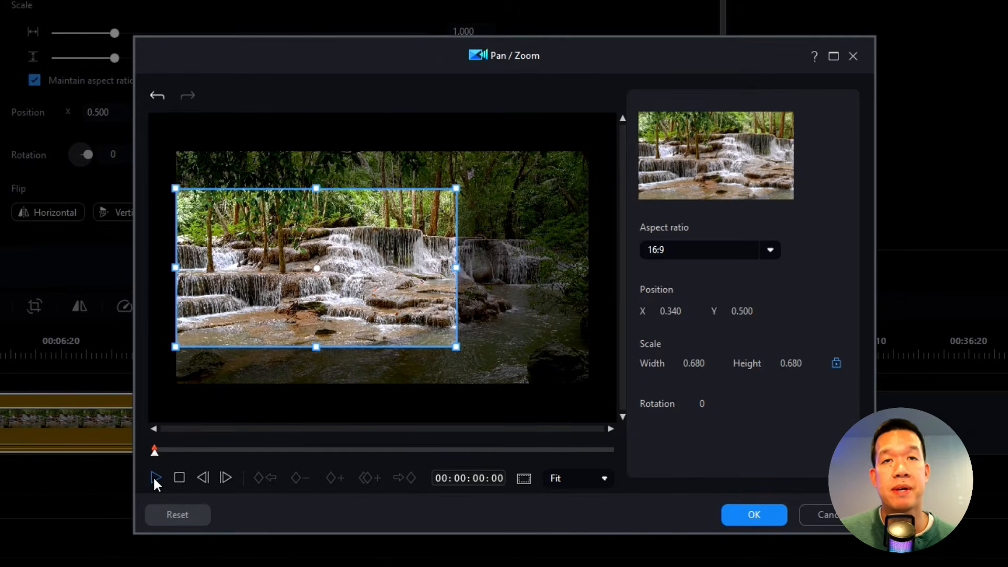
left_click(159, 475)
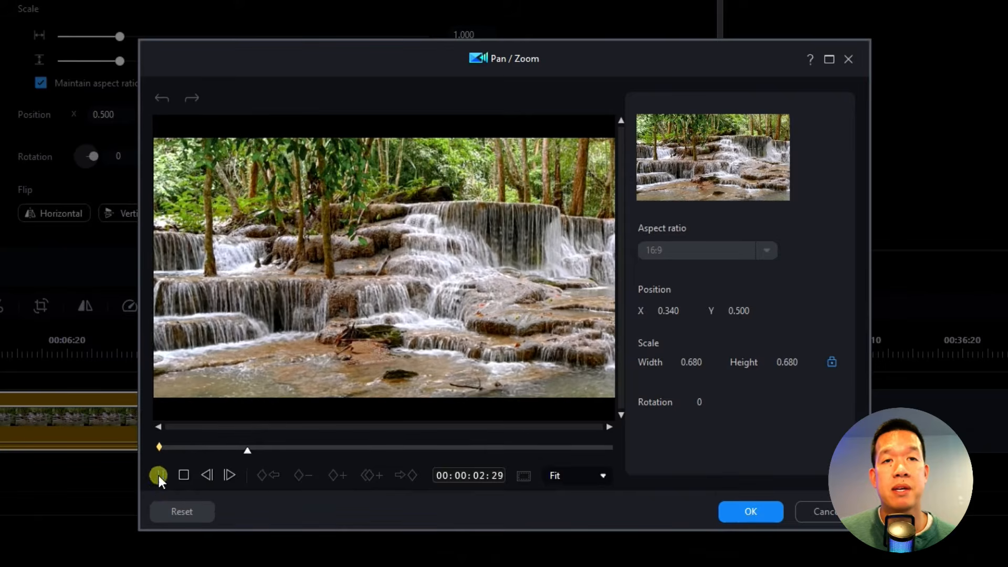
left_click(338, 476)
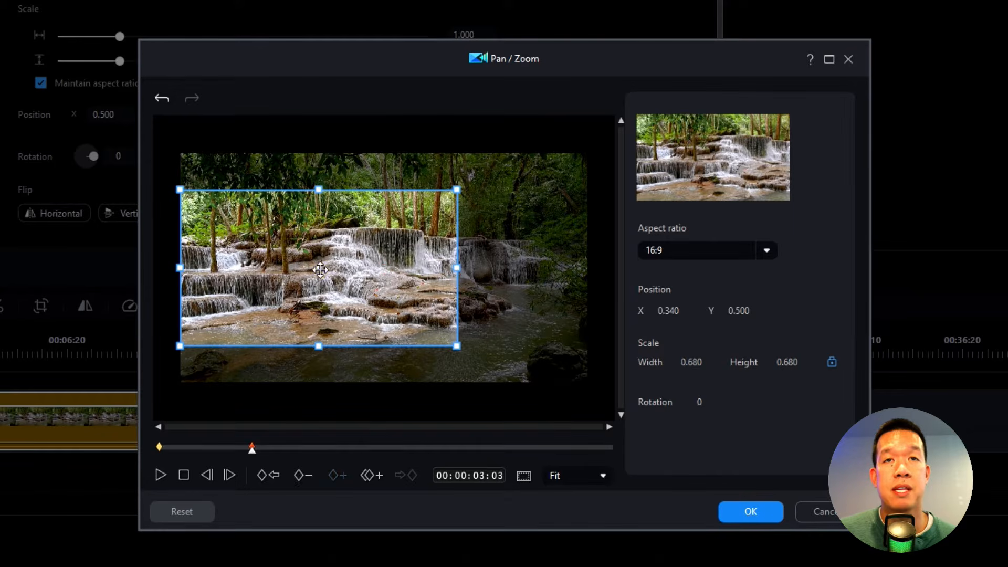
left_click_drag(319, 268, 409, 269)
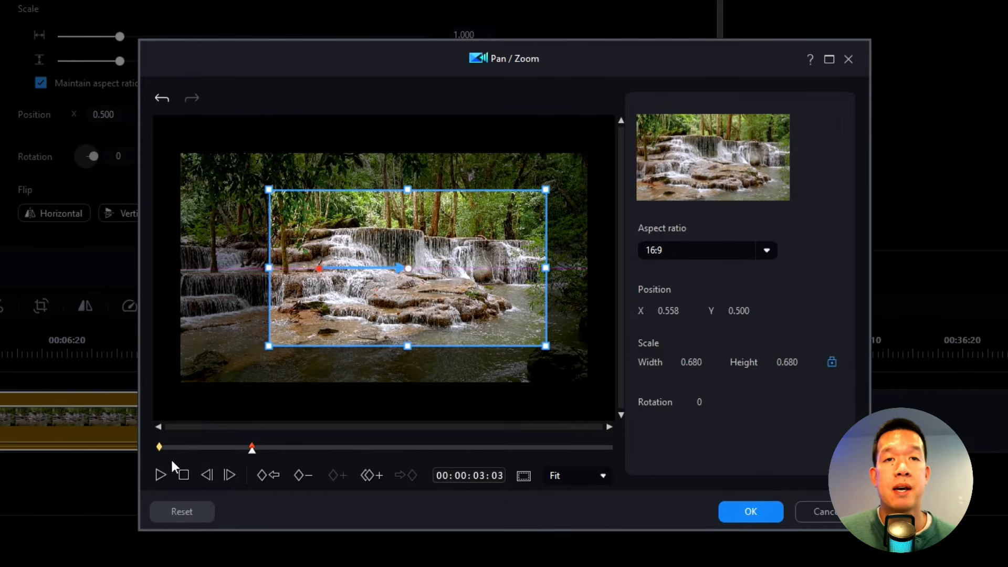
Add another Pan / Zoom keyframe at 00:00:05:11 with the frame shifted farther toward the waterfall's right side.
left_click(281, 451)
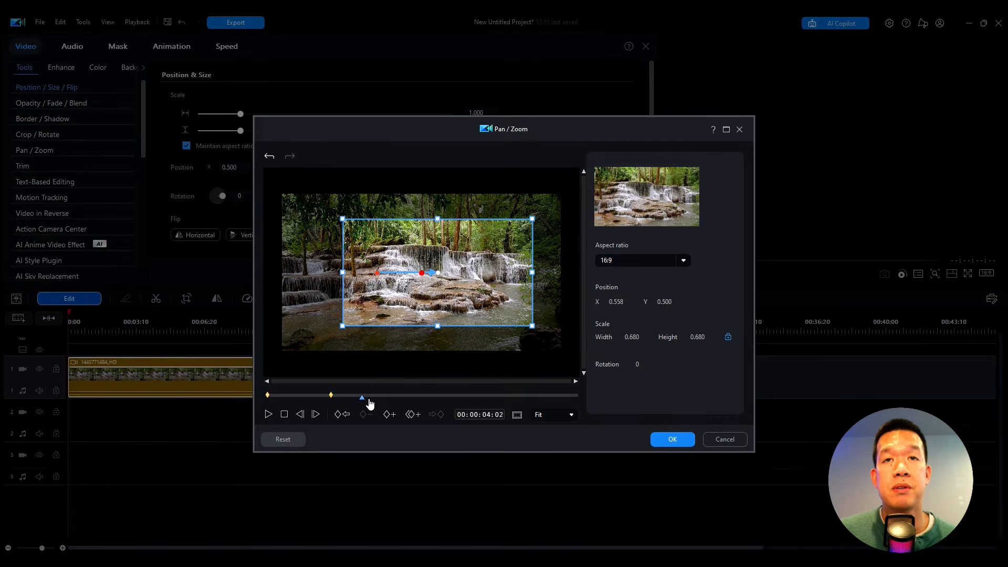
left_click_drag(370, 404, 379, 403)
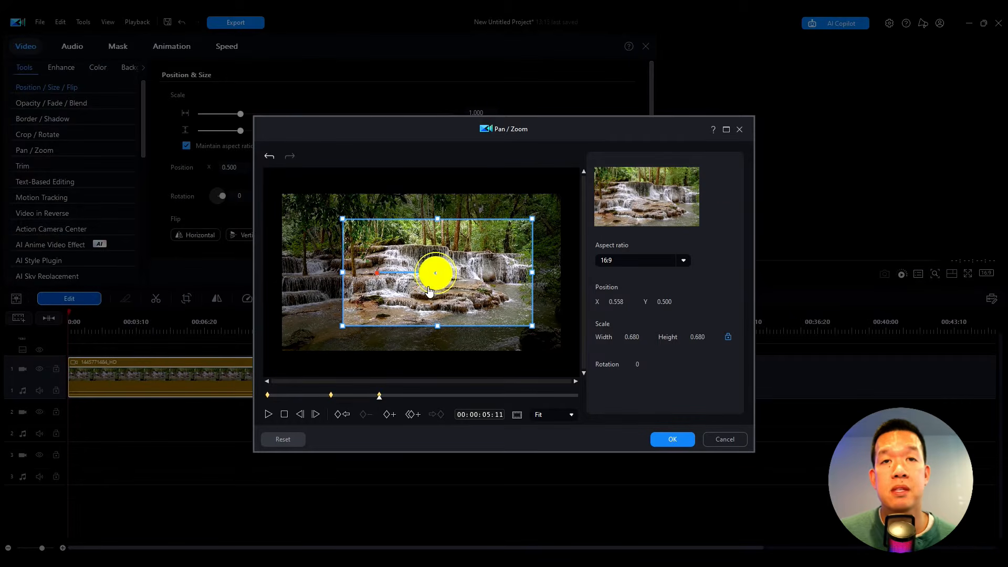
left_click_drag(435, 272, 464, 270)
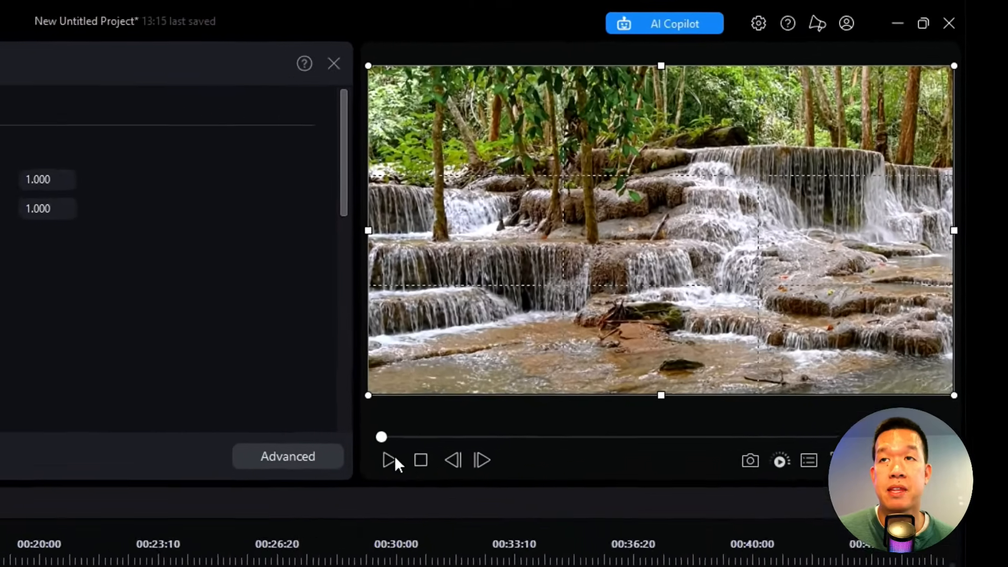
Open AI Sky Replacement for the beach clip on track 1.
left_click(489, 397)
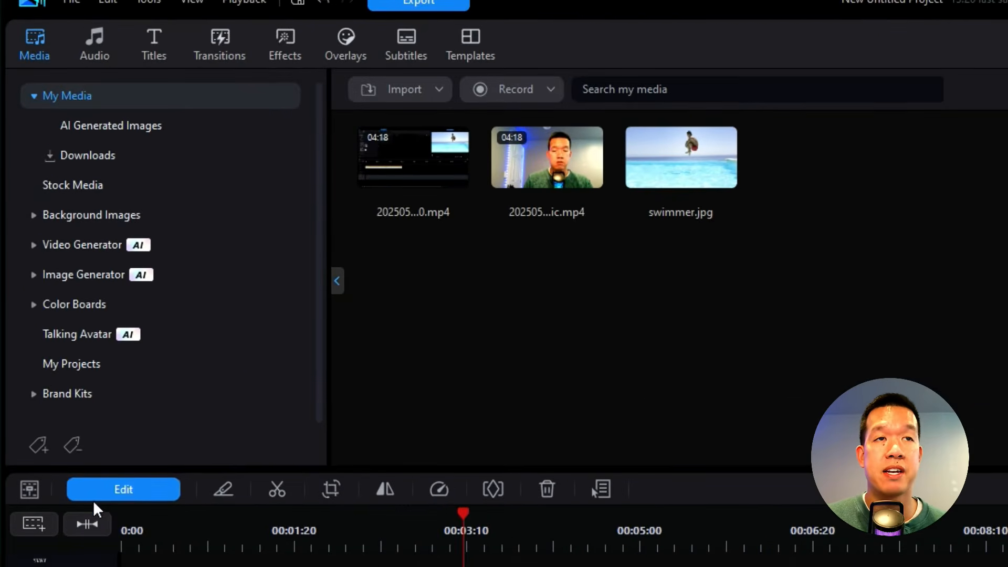
left_click(82, 319)
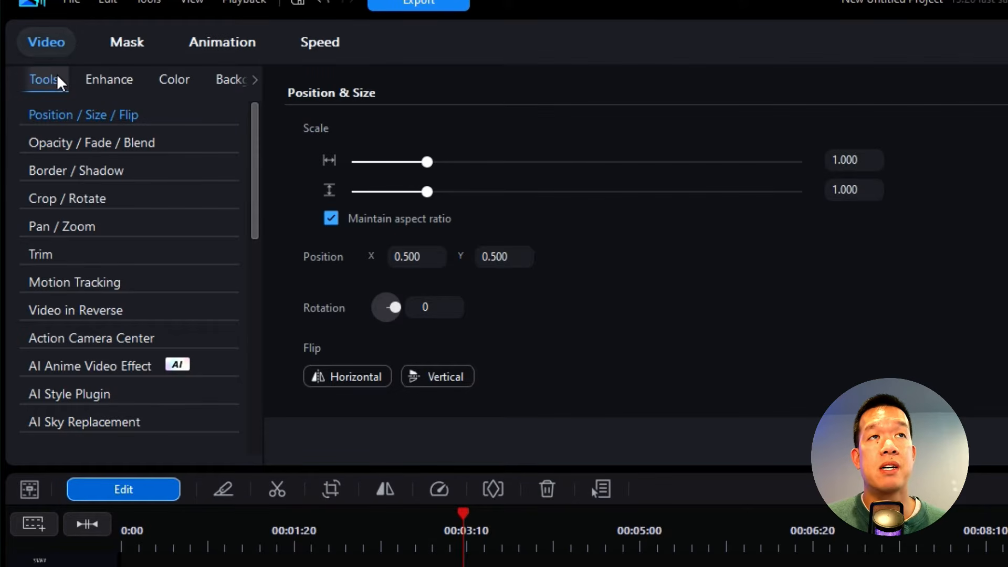
scroll(127, 261, "down", 3)
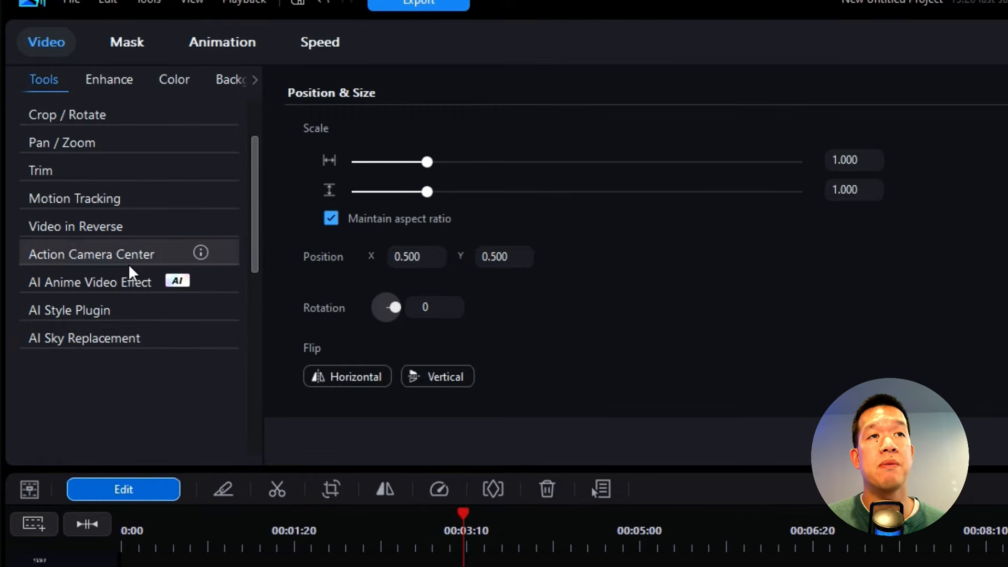
left_click(123, 338)
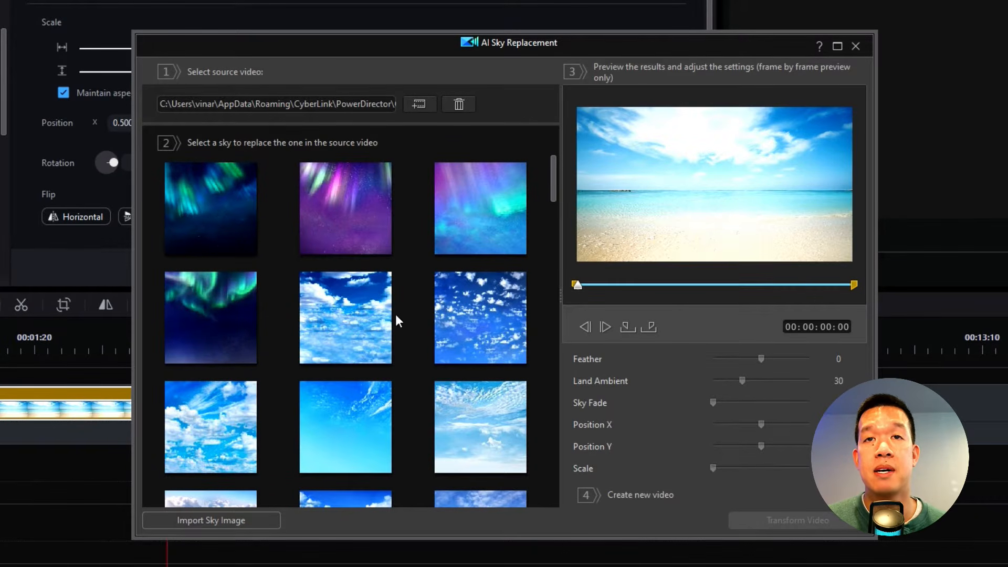
Replace the beach clip's sky with the purple and pink aurora, transform the video, and play the result.
scroll(395, 314, "down", 10)
scroll(396, 313, "down", 10)
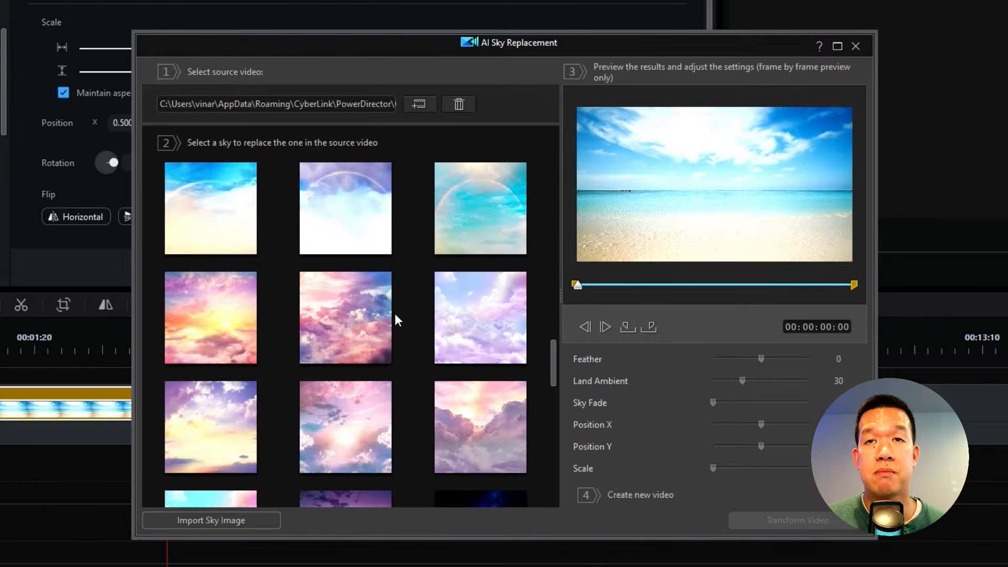
scroll(395, 313, "down", 5)
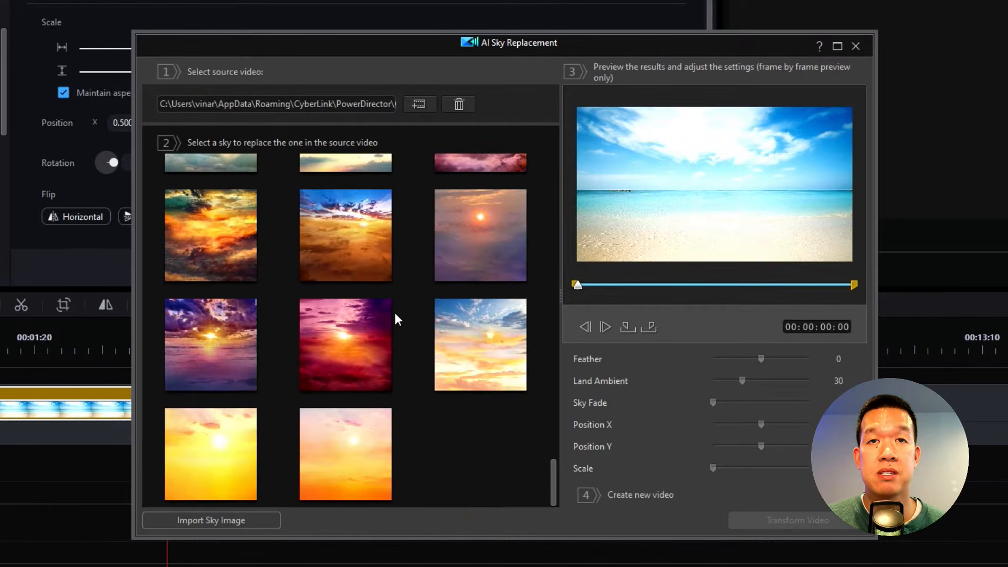
scroll(364, 344, "up", 20)
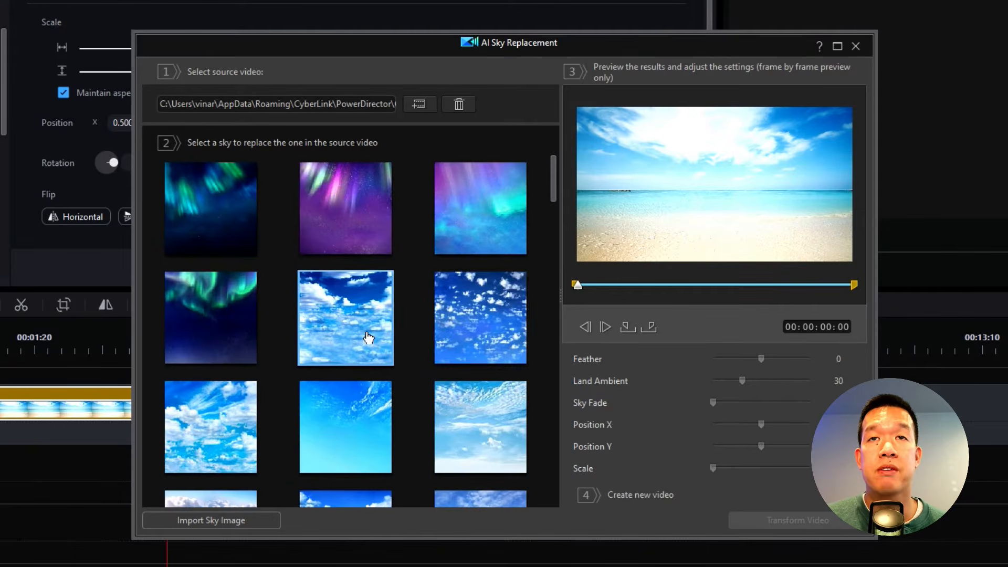
left_click(340, 208)
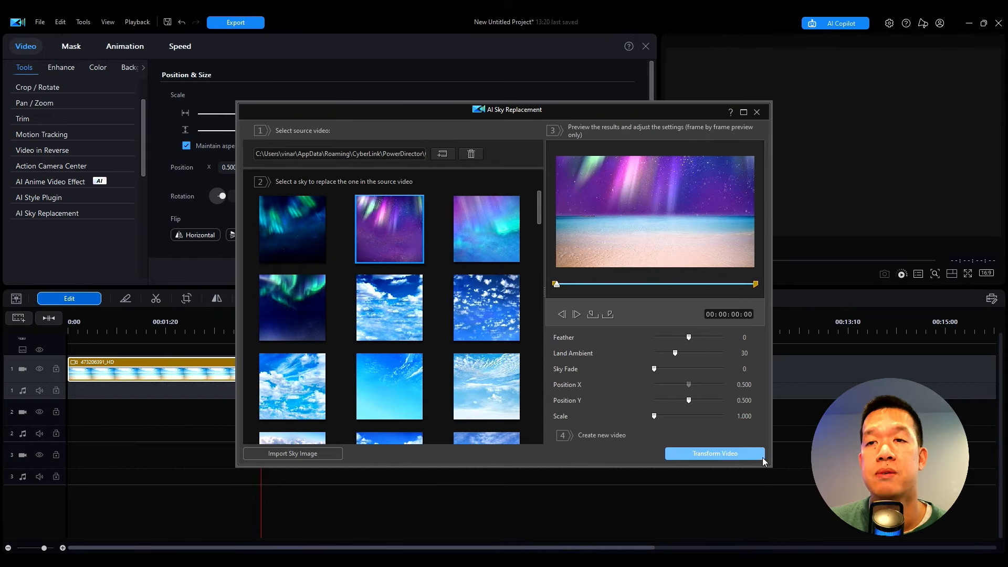
left_click(757, 456)
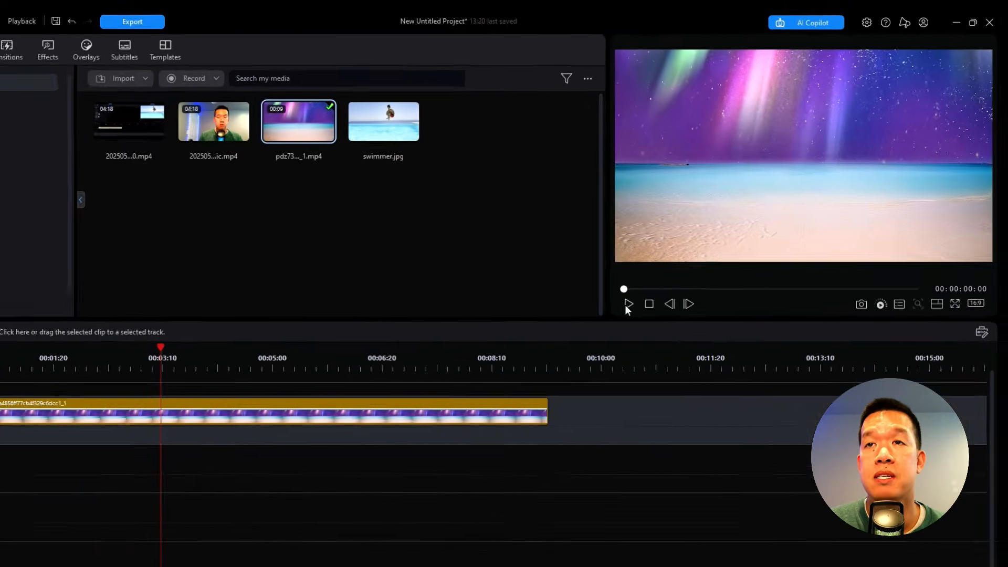
left_click(677, 273)
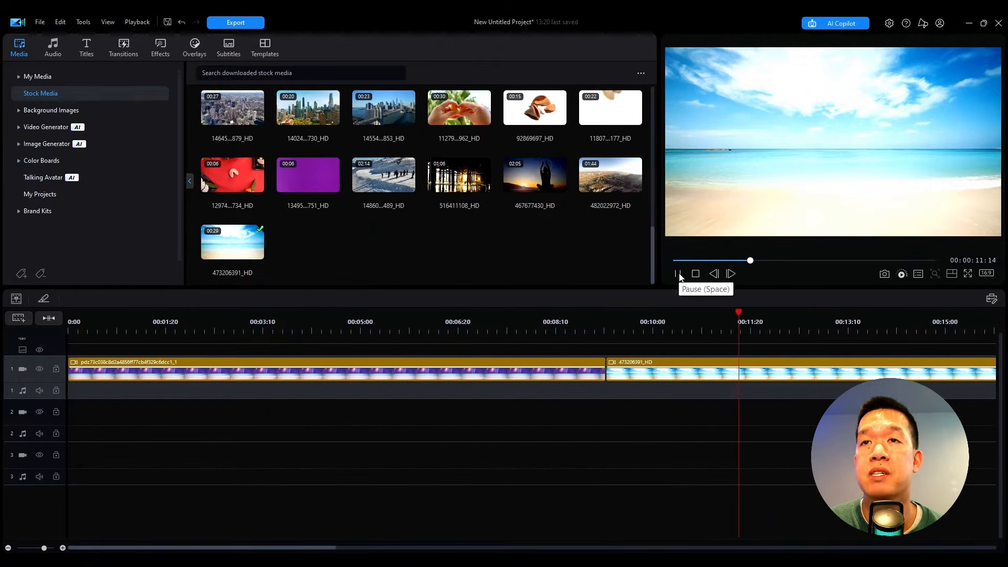
left_click(677, 273)
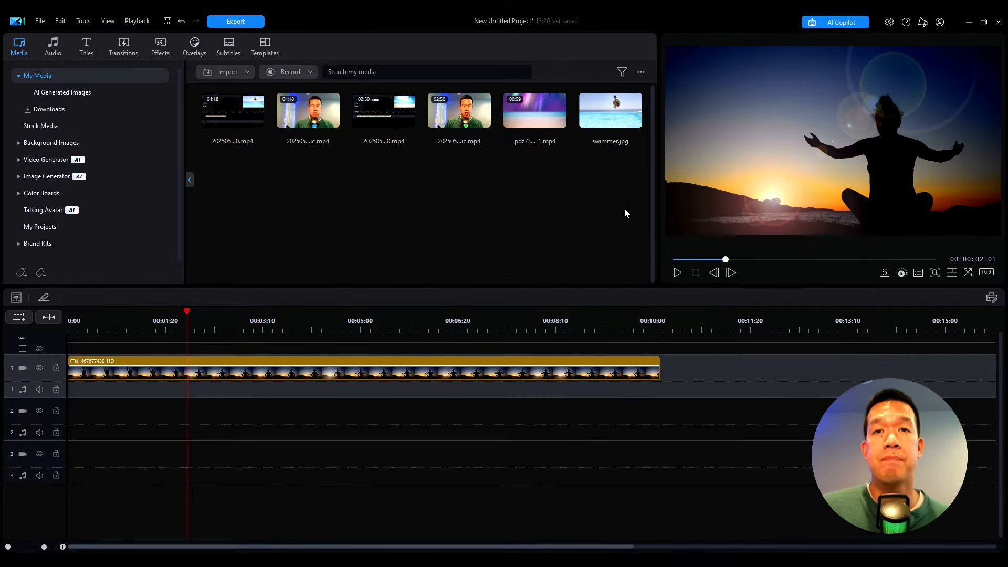
Paste a copy of the meditation clip 467677430_HD on track 1 just after the original, starting at 00:10:07.
left_click(516, 361)
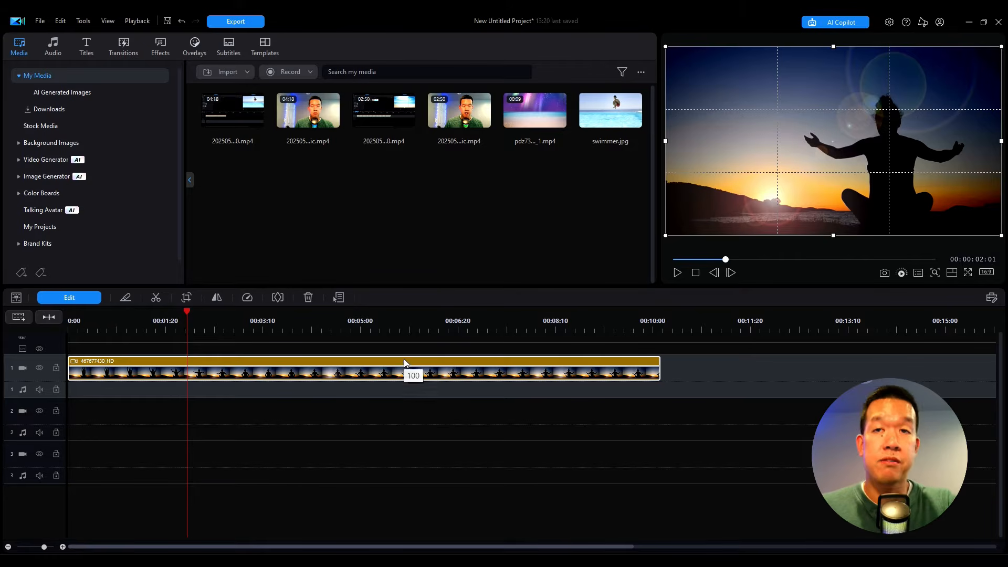
left_click(680, 363)
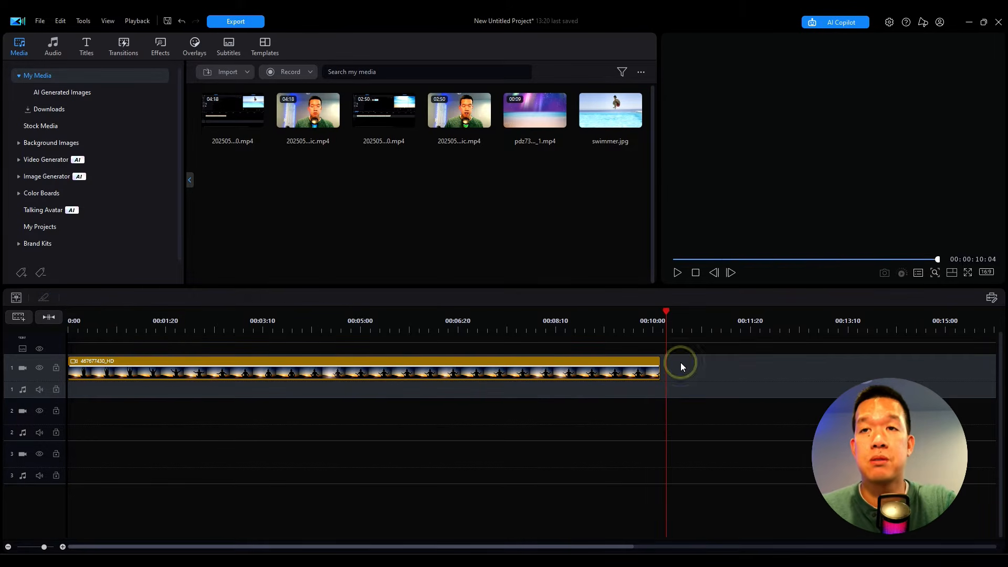
key("ctrl+v")
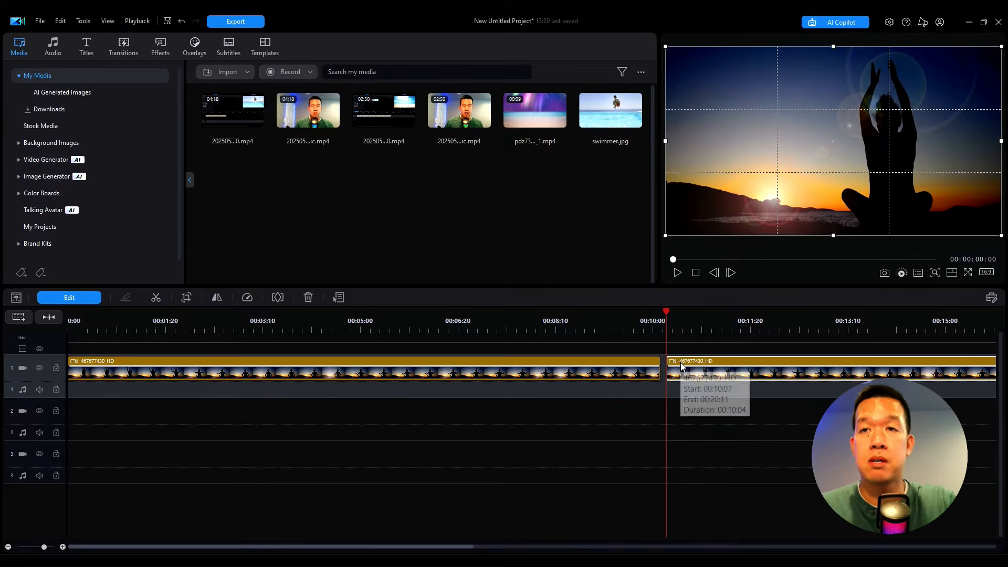
Turn on AI Background Remover with a transparent background for the original meditation clip on track 1.
left_click(584, 360)
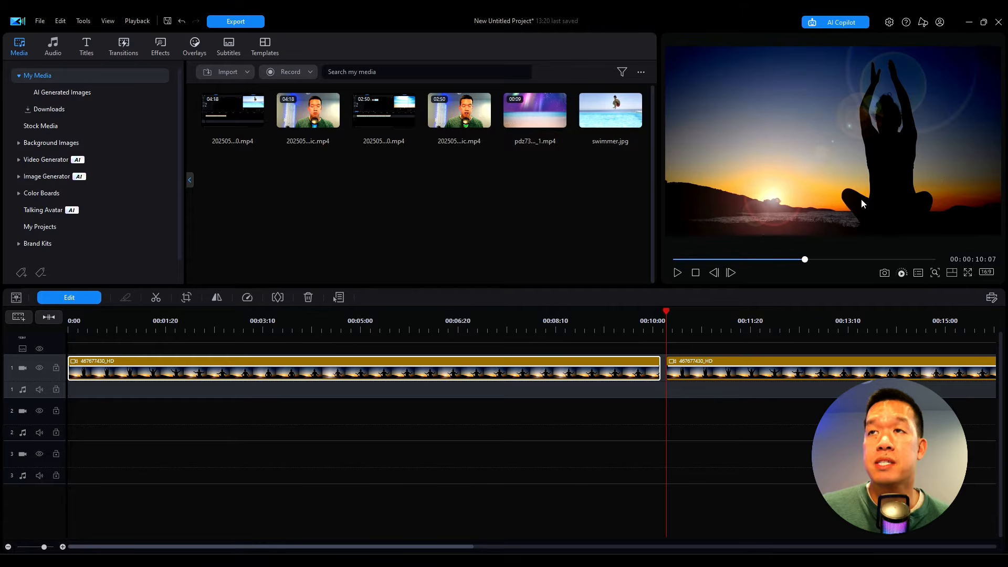
double_click(469, 365)
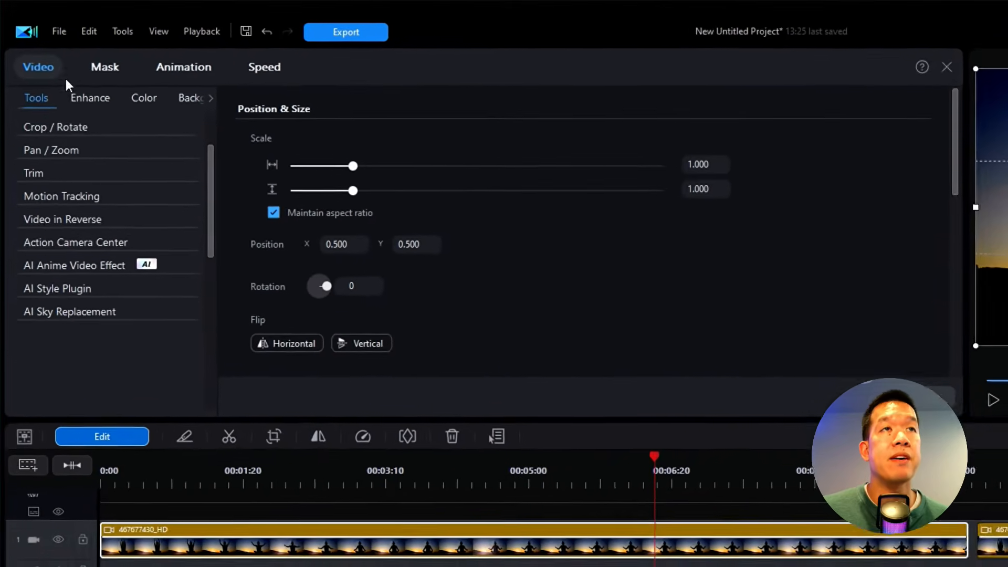
left_click(105, 433)
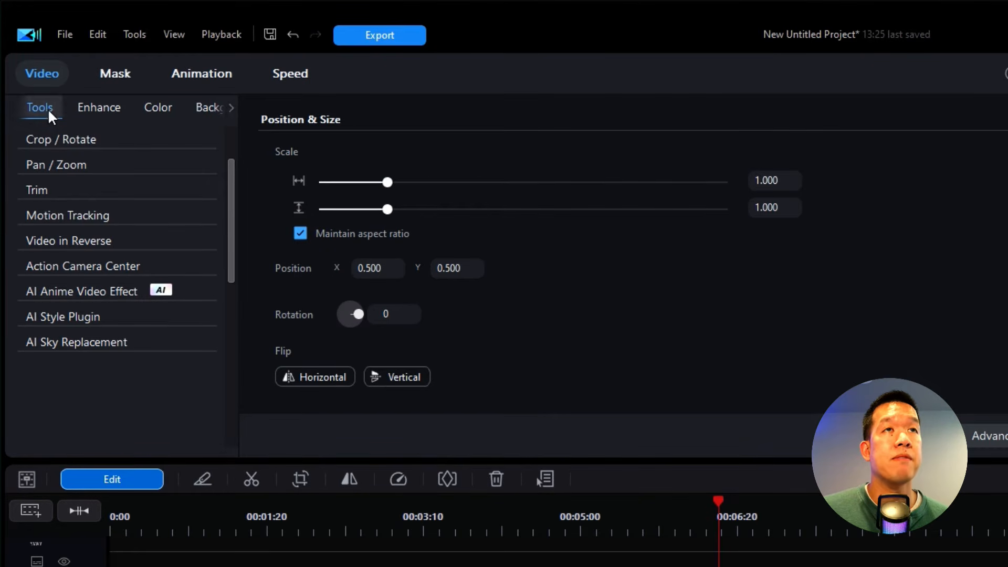
left_click(230, 106)
left_click(187, 112)
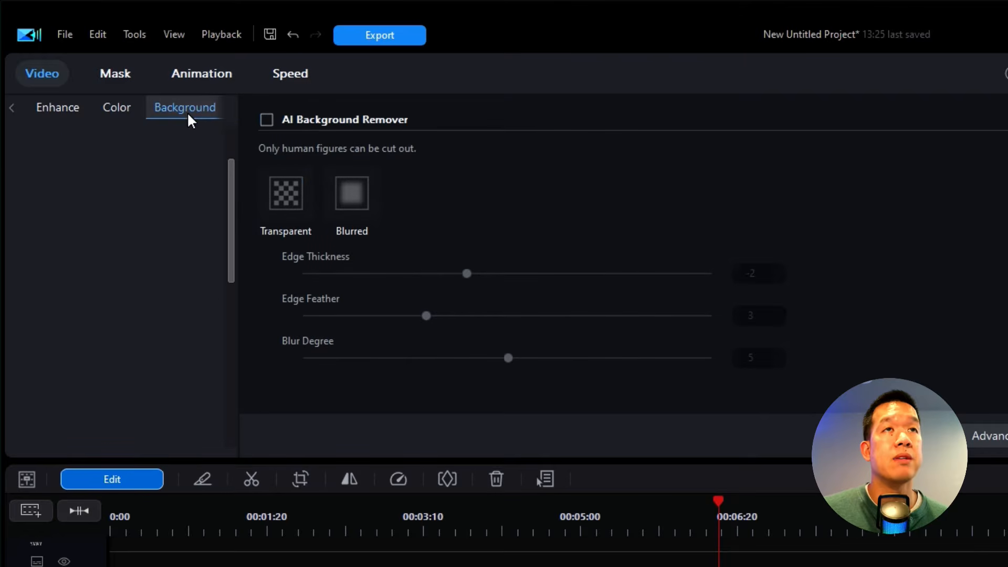
left_click(266, 118)
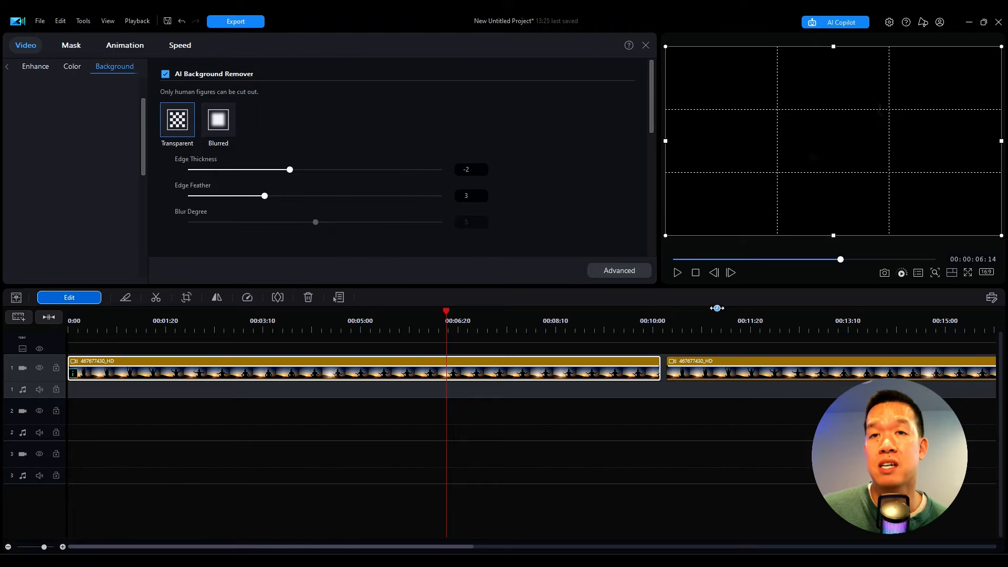
Move the background-removed clip to track 2 and the unedited copy to the start of track 1, both at 00:00:00.
left_click_drag(527, 357, 513, 418)
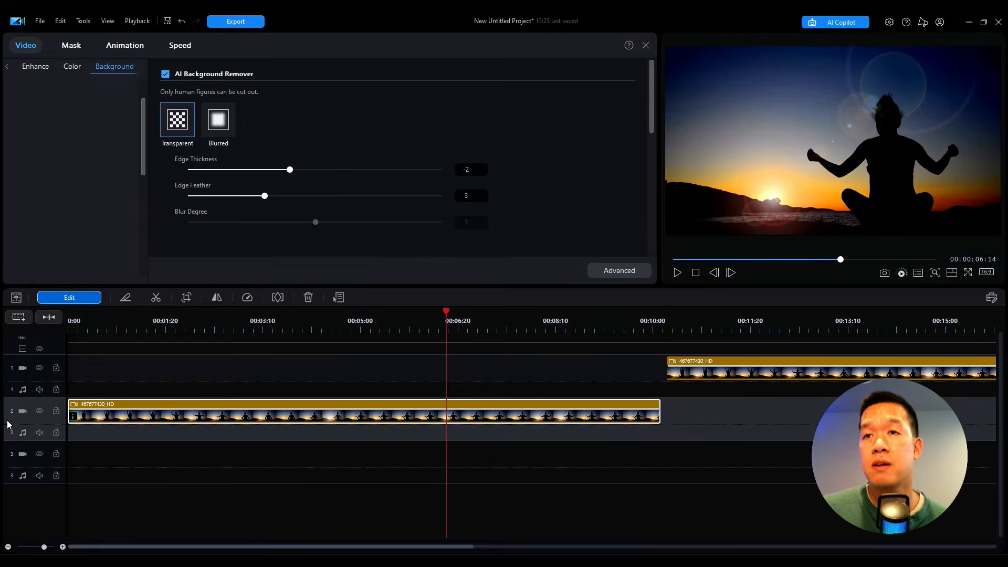
left_click_drag(750, 359, 77, 354)
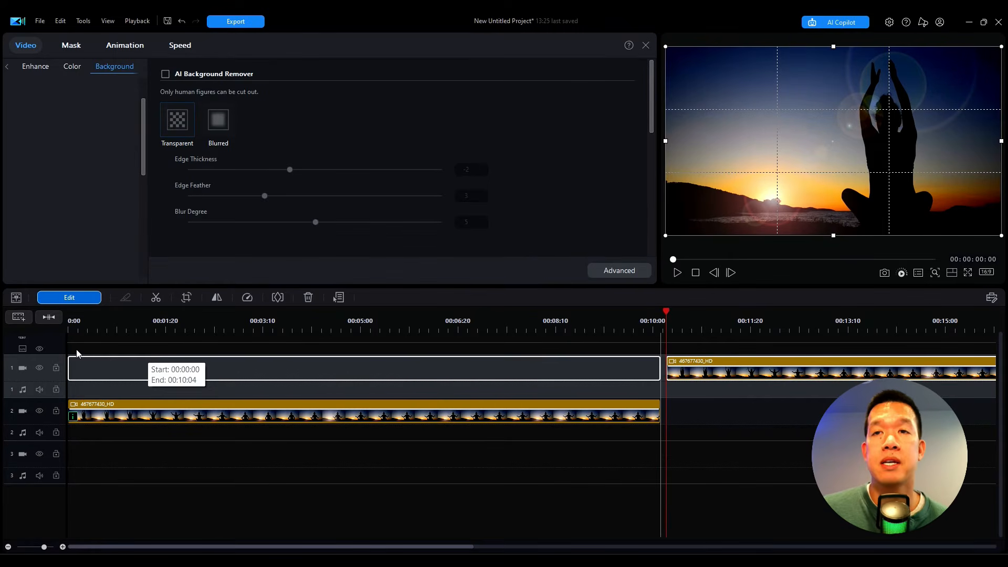
left_click_drag(569, 332, 596, 392)
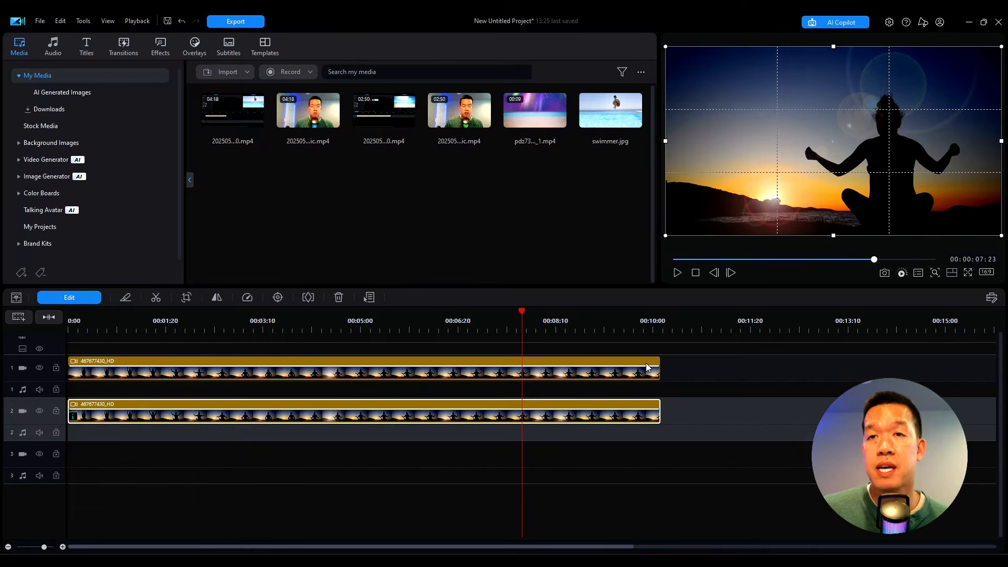
Compare the full meditation clip on track 1 with the background-removed clip layered over it from track 2.
left_click(646, 362)
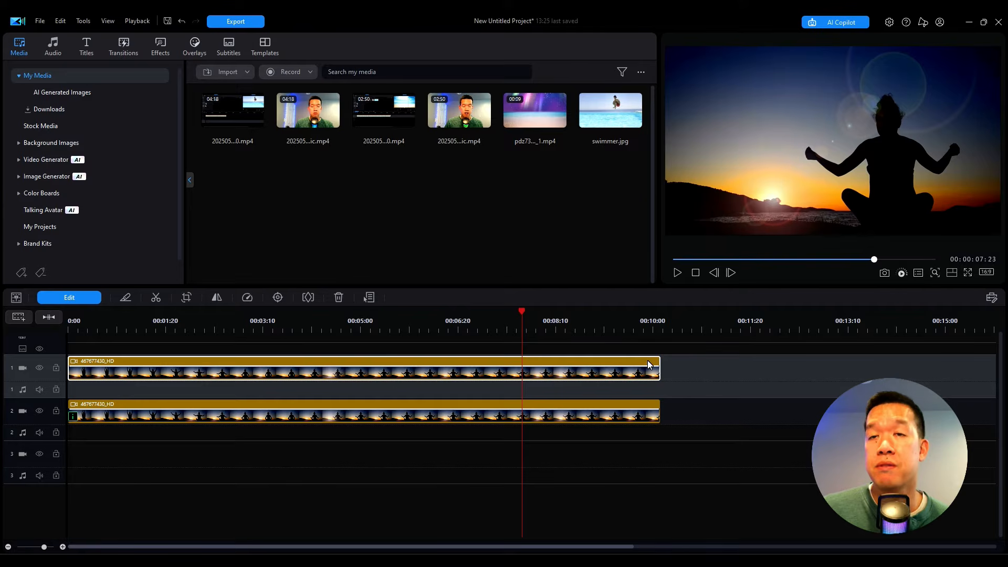
left_click(693, 198)
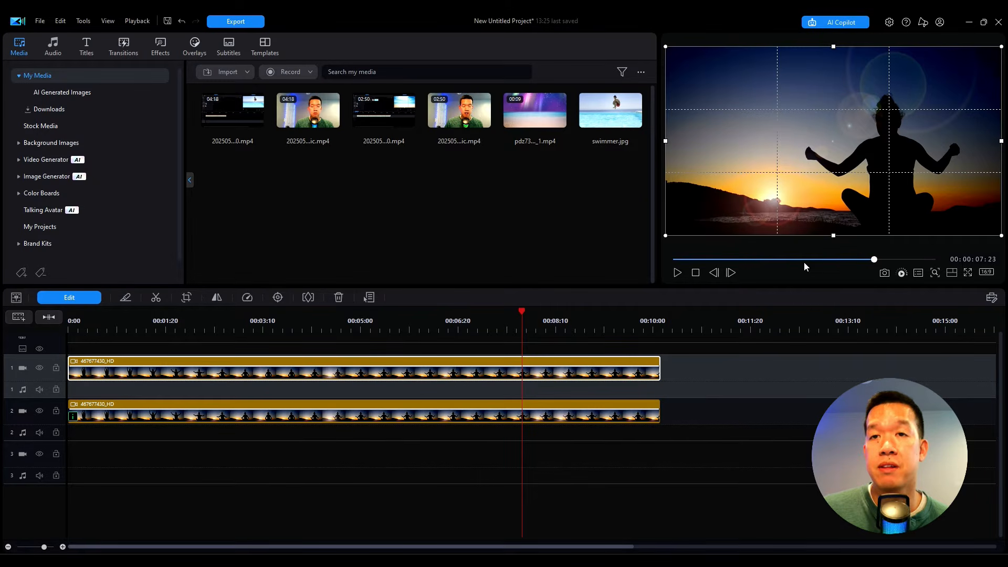
left_click(609, 405)
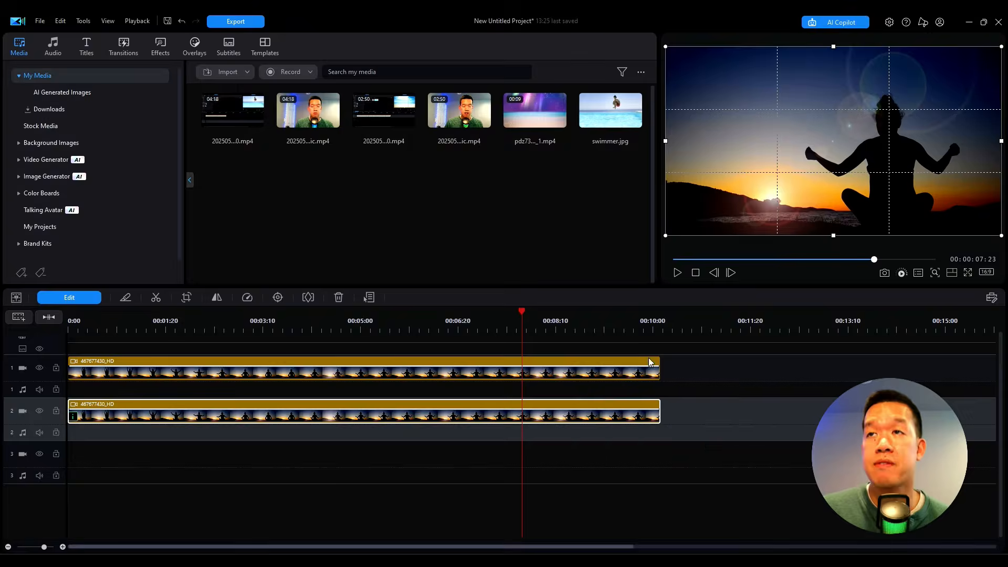
left_click_drag(884, 190, 834, 175)
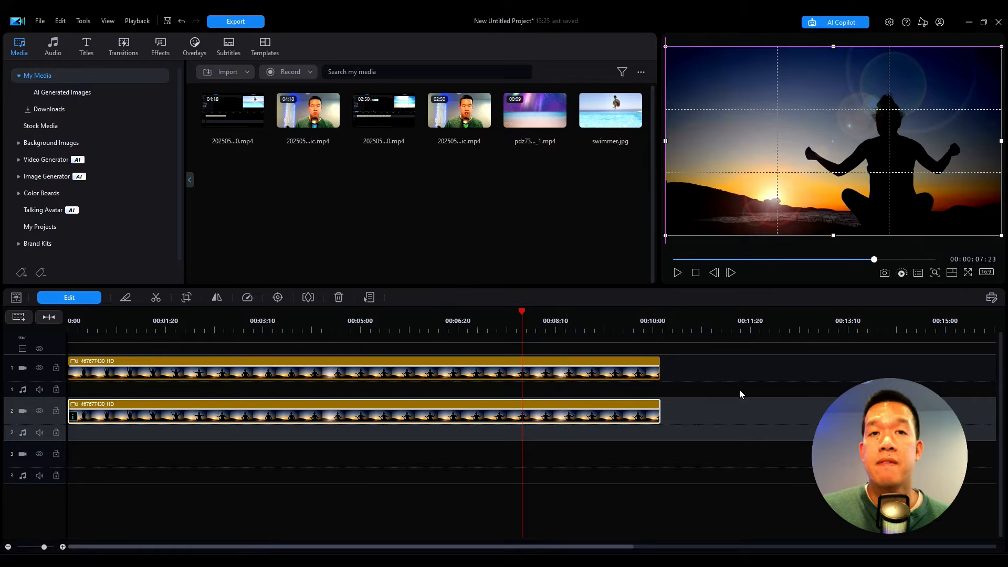
Add a plain text title at the start of track 3 reading "Do More Yoga!" in magenta Passion One, size 20.
left_click(739, 390)
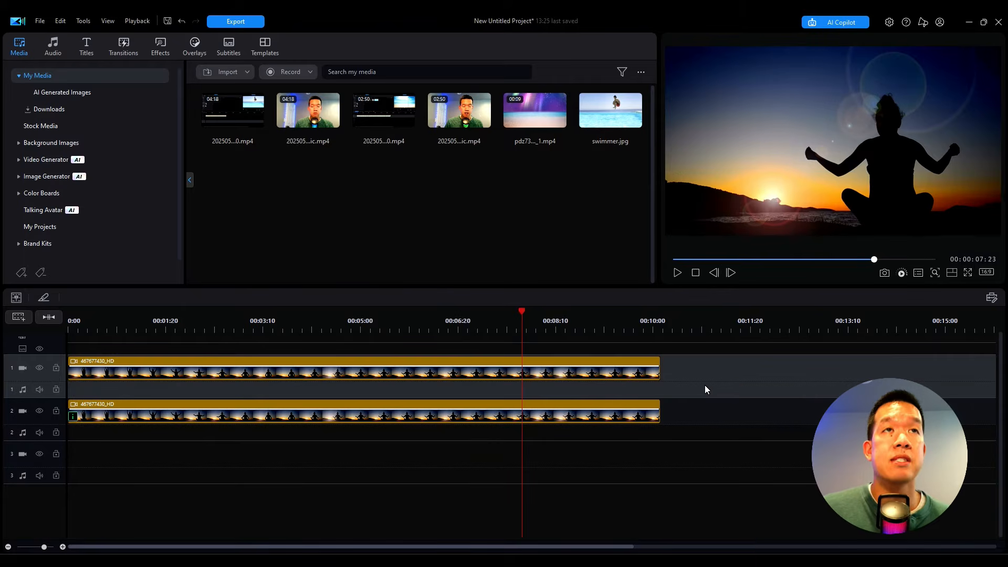
left_click(86, 47)
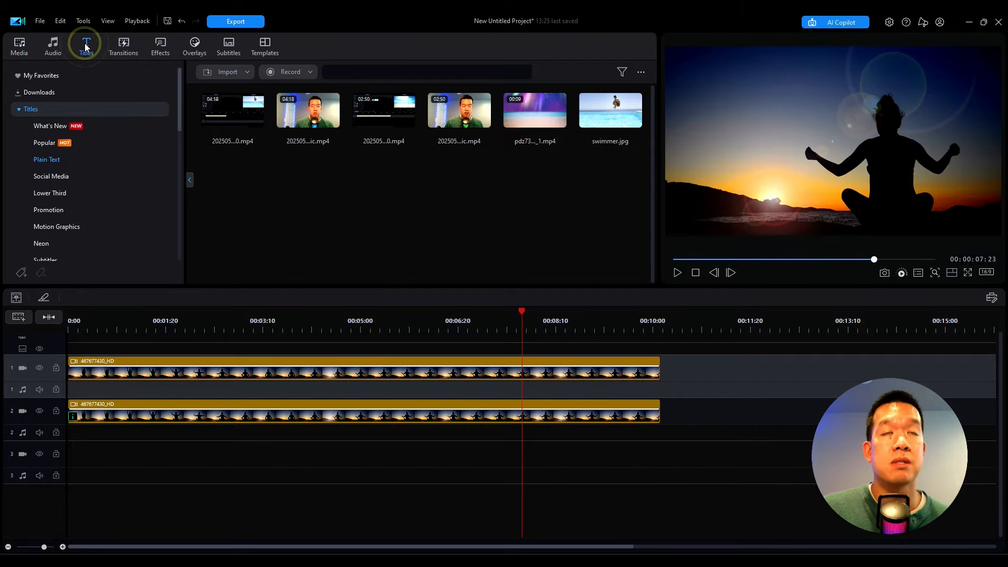
left_click_drag(225, 107, 62, 462)
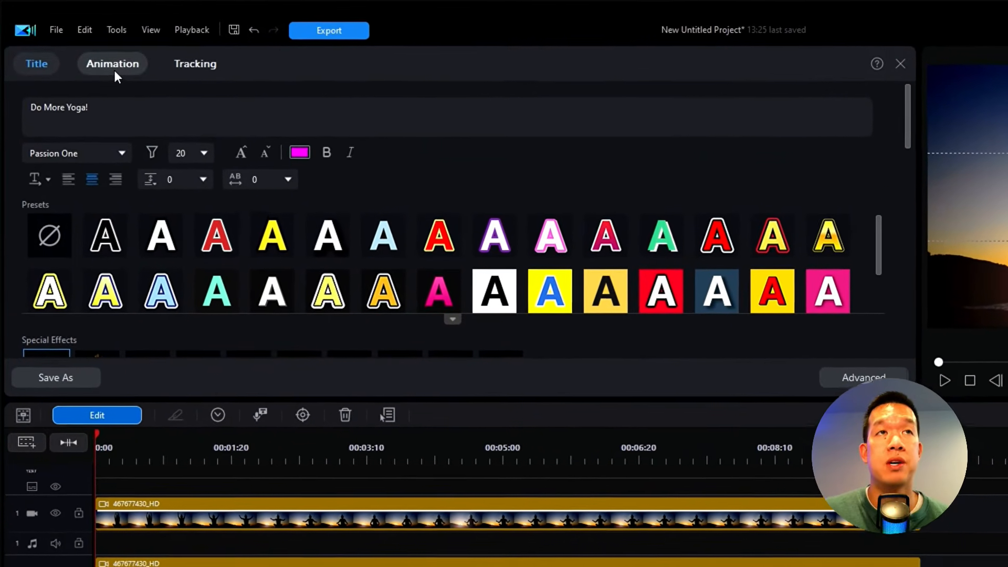
Apply the Scroll Left in animation to the "Do More Yoga!" title, accept the matching out animation, and play it.
left_click(122, 67)
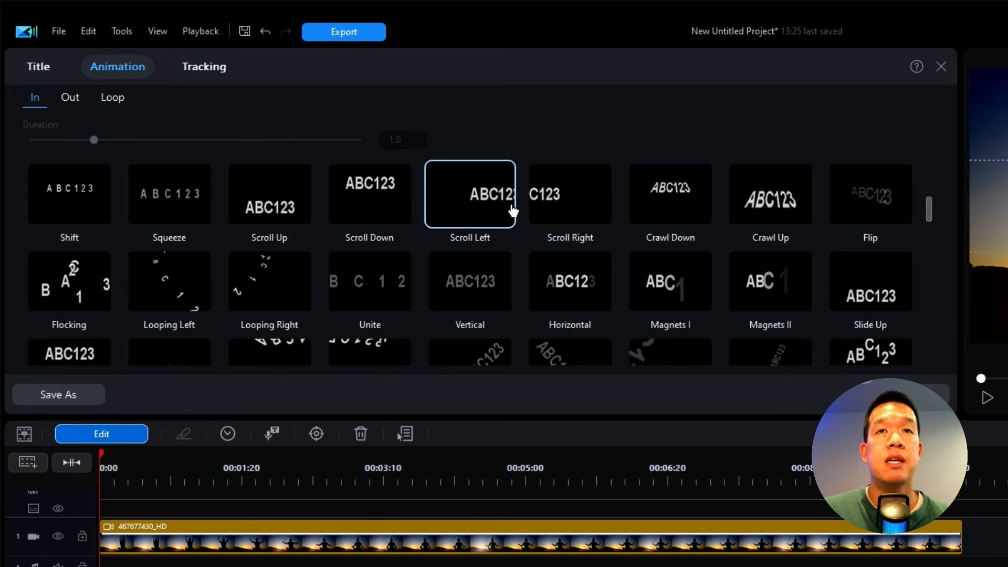
scroll(545, 231, "down", 2)
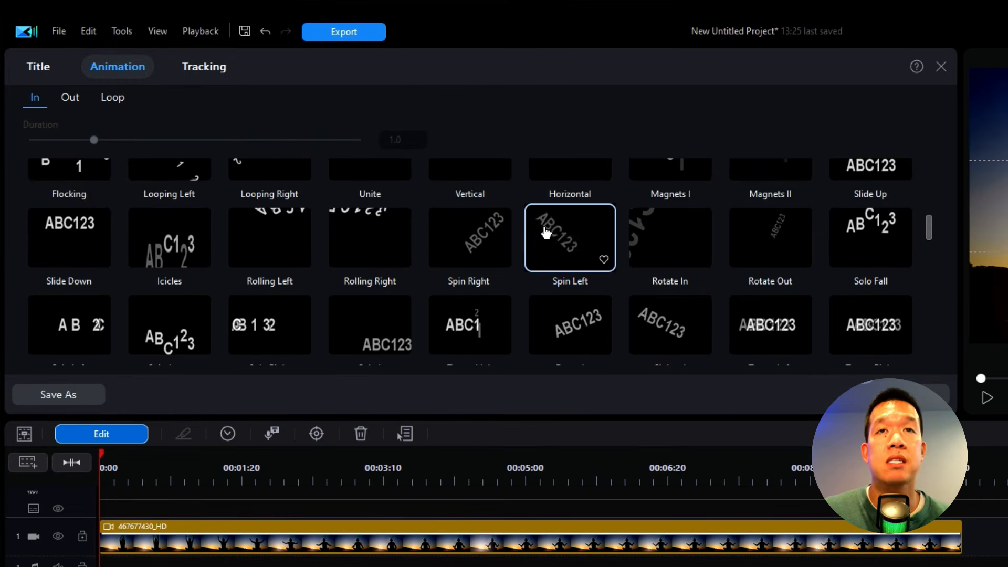
scroll(546, 231, "down", 2)
scroll(548, 233, "down", 2)
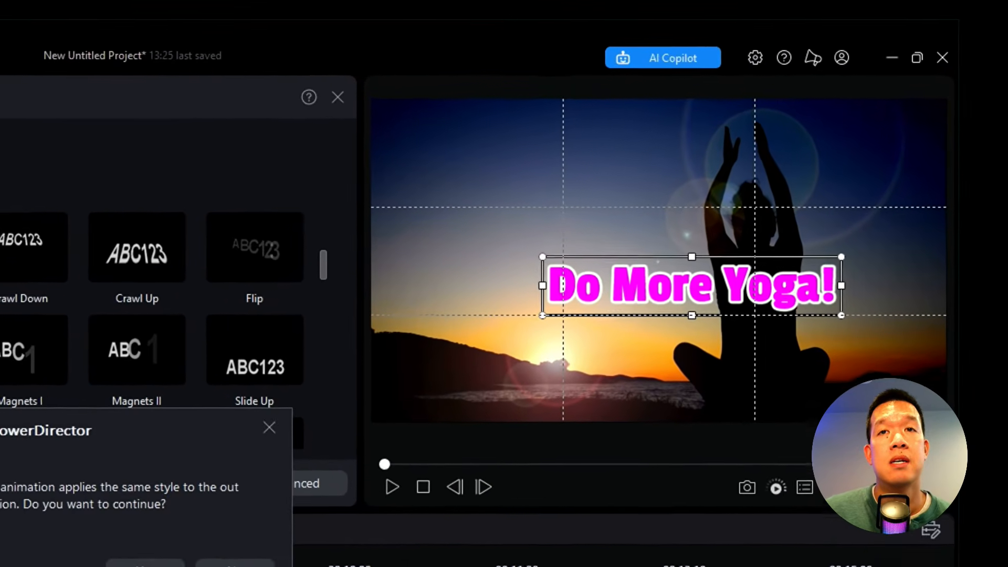
left_click(175, 551)
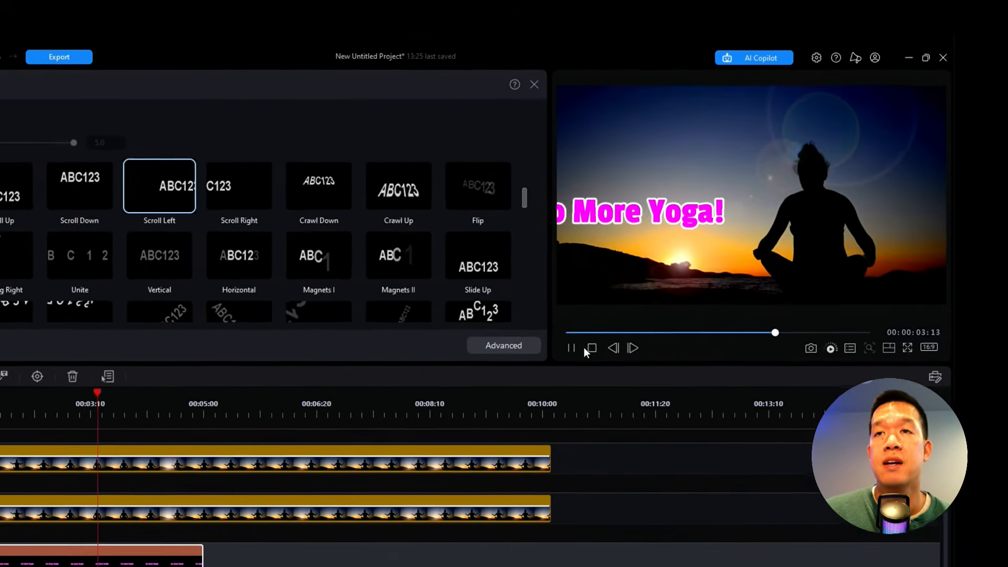
left_click(590, 348)
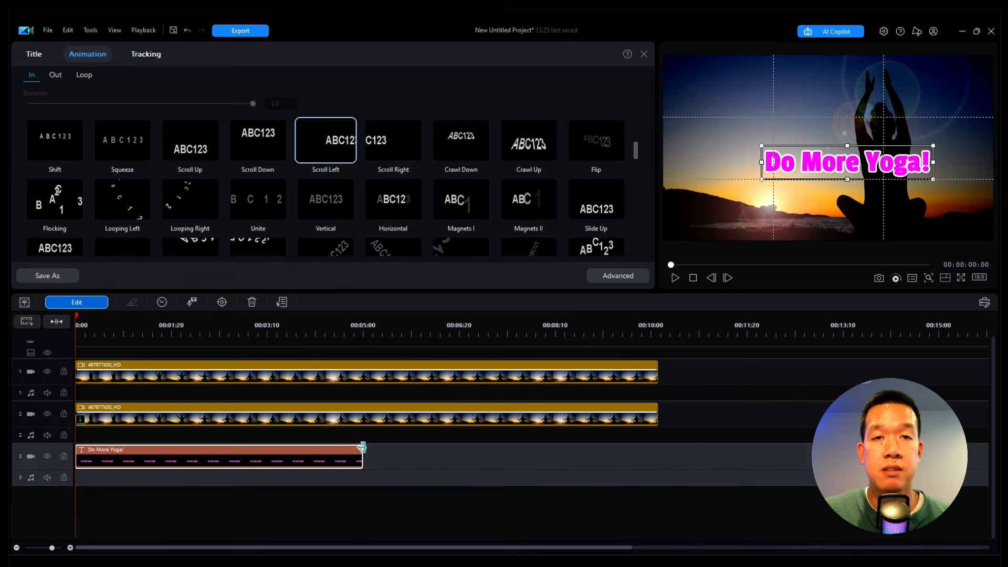
Extend the title to 00:10:04 and reorder the layers so the title is on track 2 and the background-removed clip on track 3.
left_click_drag(362, 447, 654, 434)
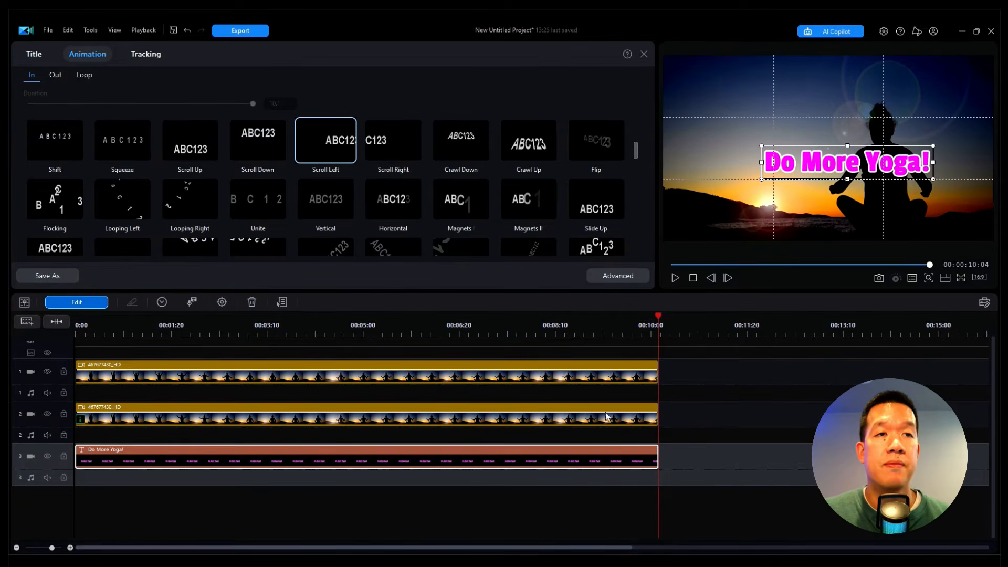
left_click(265, 412)
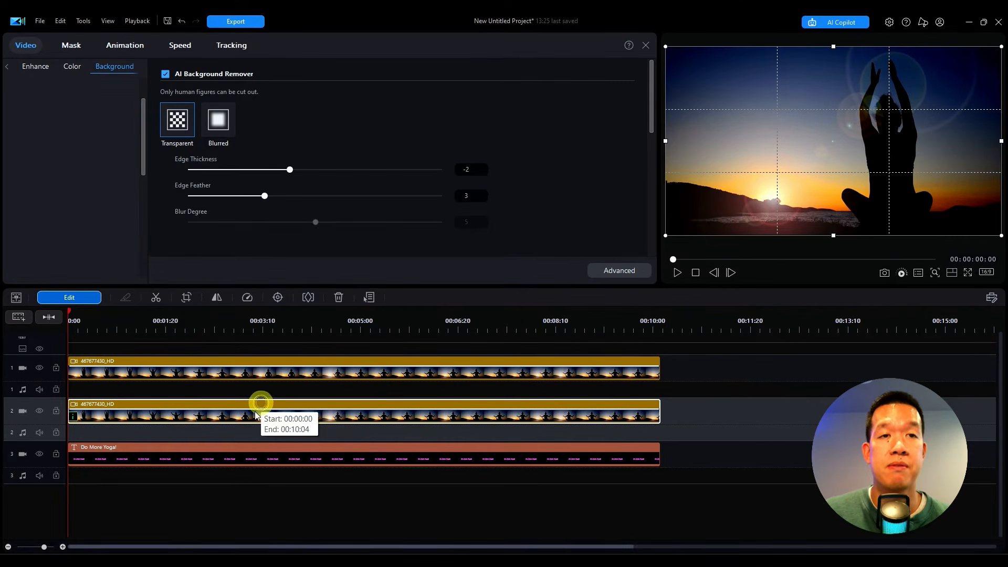
left_click_drag(245, 522, 242, 493)
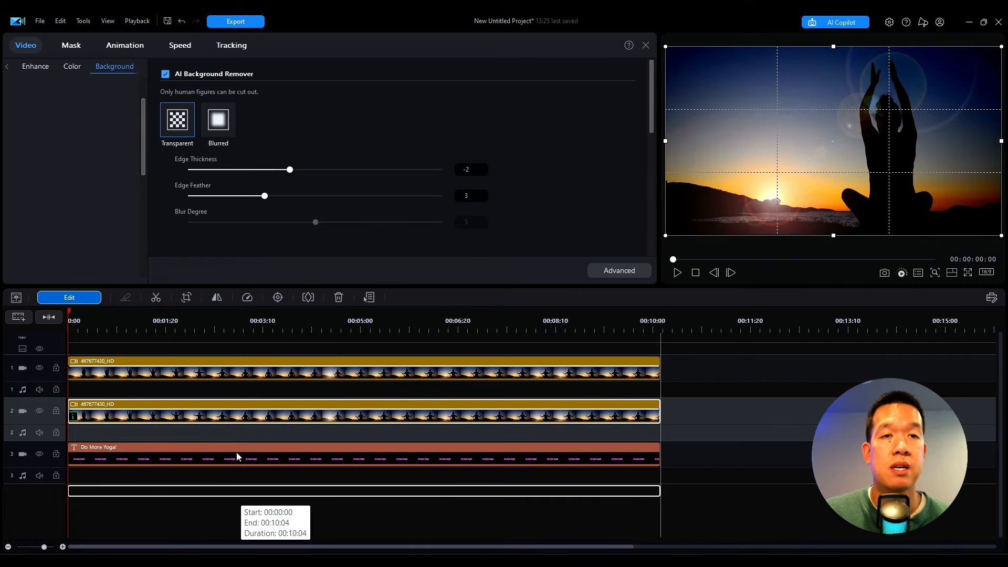
left_click_drag(237, 456, 238, 447)
left_click_drag(238, 448, 239, 420)
left_click_drag(226, 490, 223, 457)
Check the title's placement behind the meditating figure at 00:00:02:17 and play the composition from the start.
left_click(215, 362)
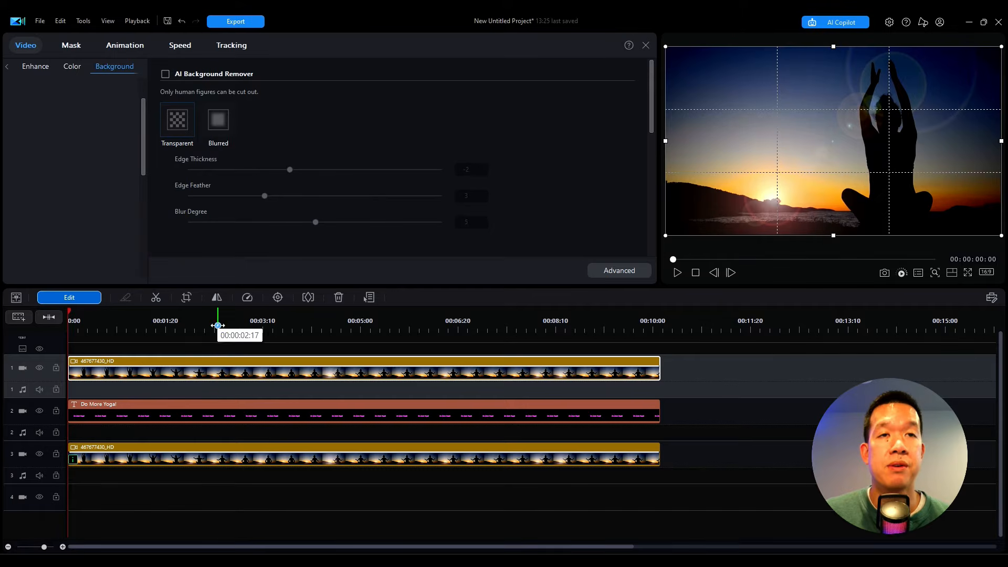
left_click(217, 324)
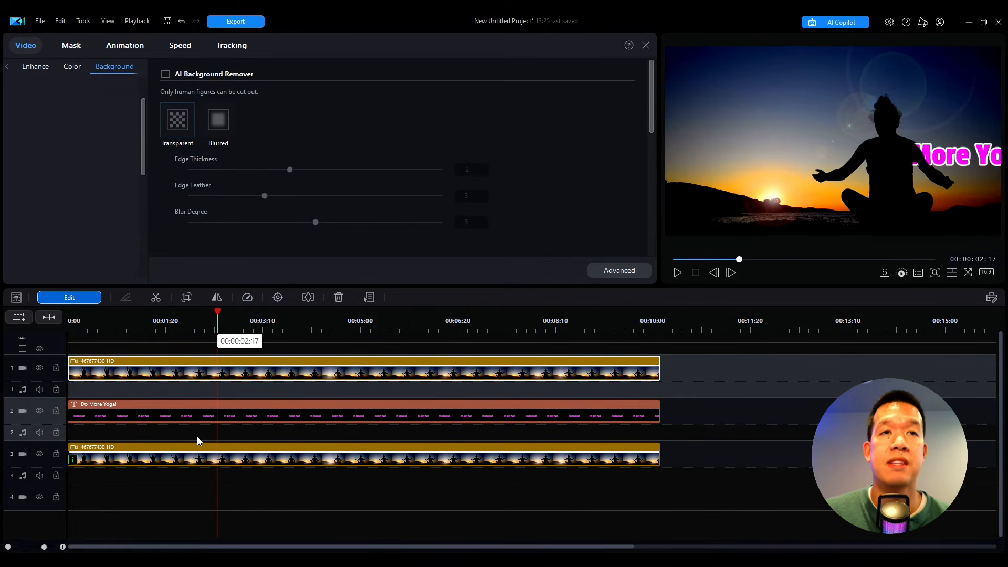
left_click(198, 451)
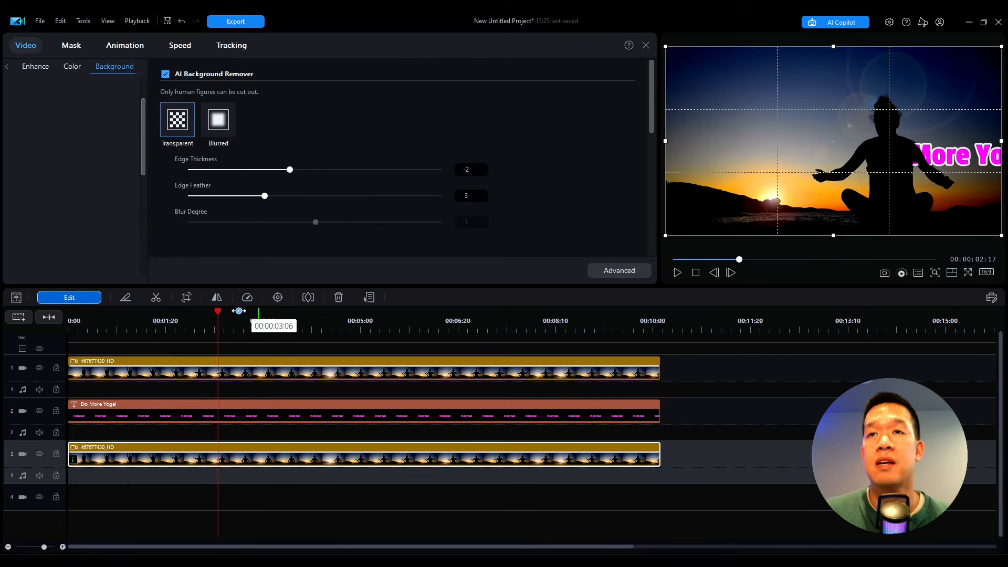
left_click_drag(217, 314, 69, 315)
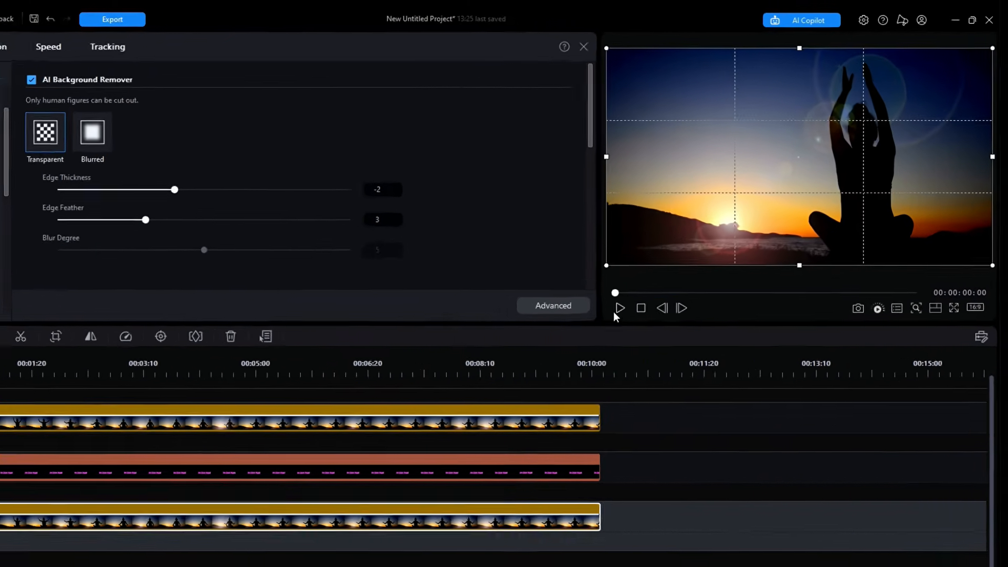
left_click(619, 309)
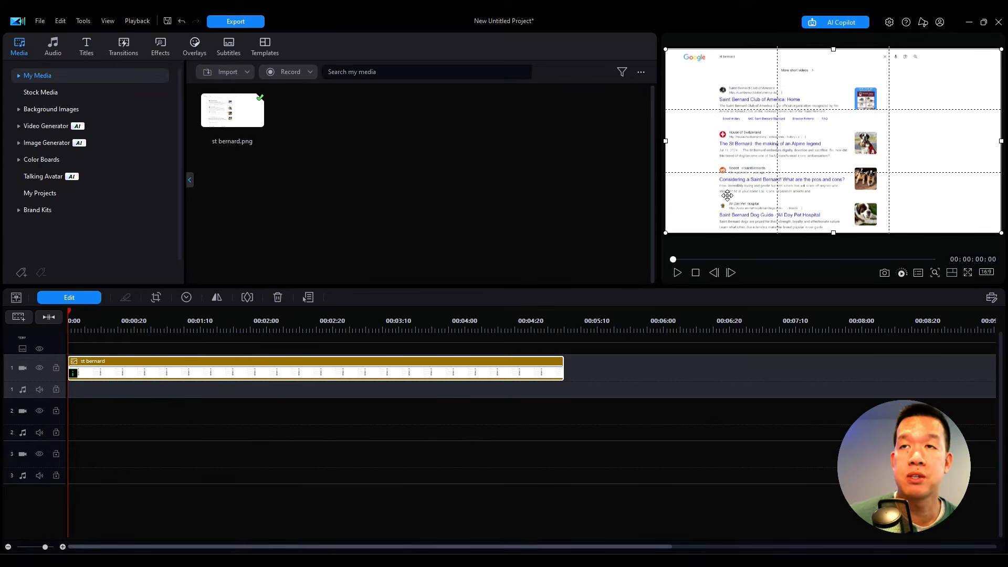
Add the solid dark purple color board at the start of track 2, over the st bernard image.
left_click(446, 408)
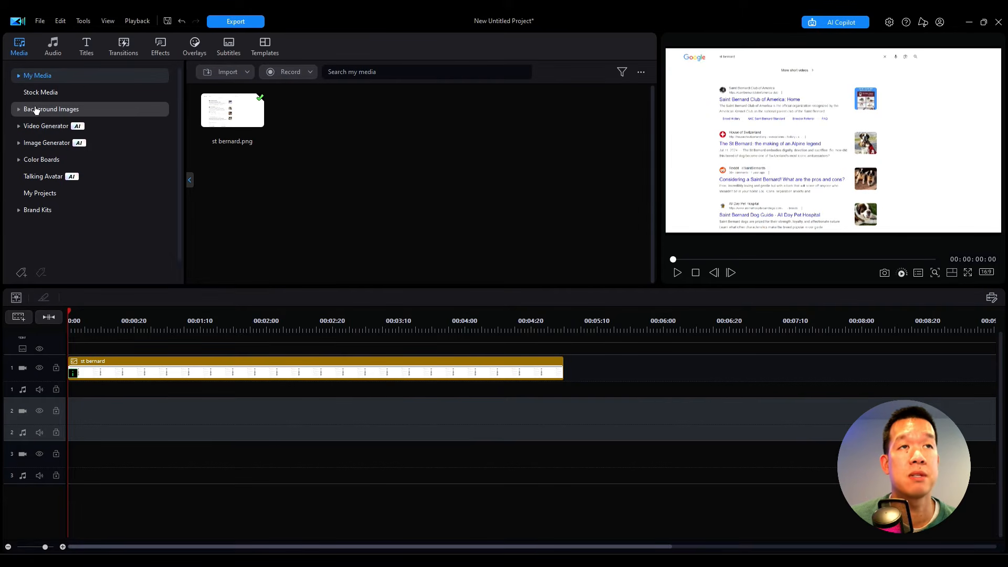
left_click(37, 164)
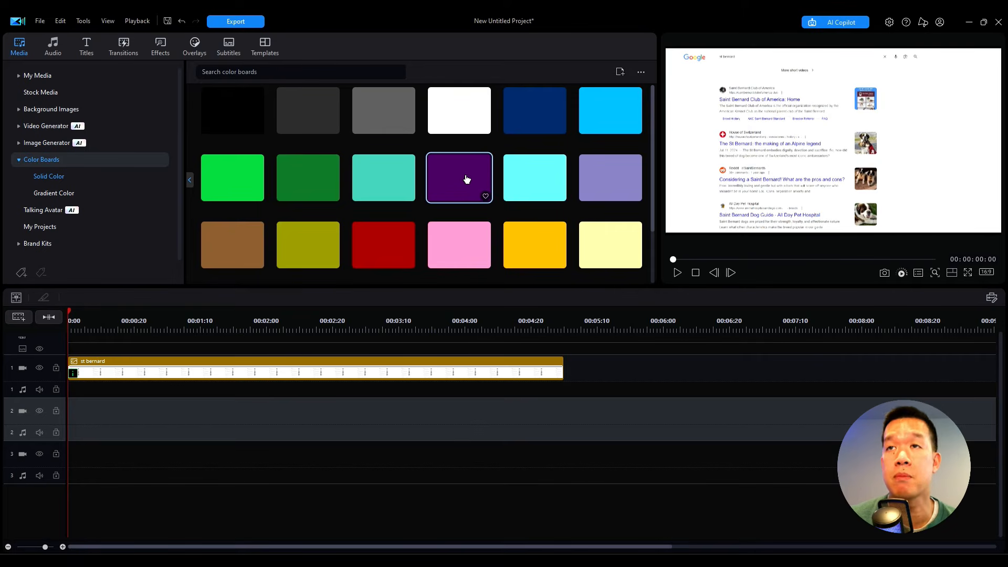
left_click_drag(470, 182, 66, 410)
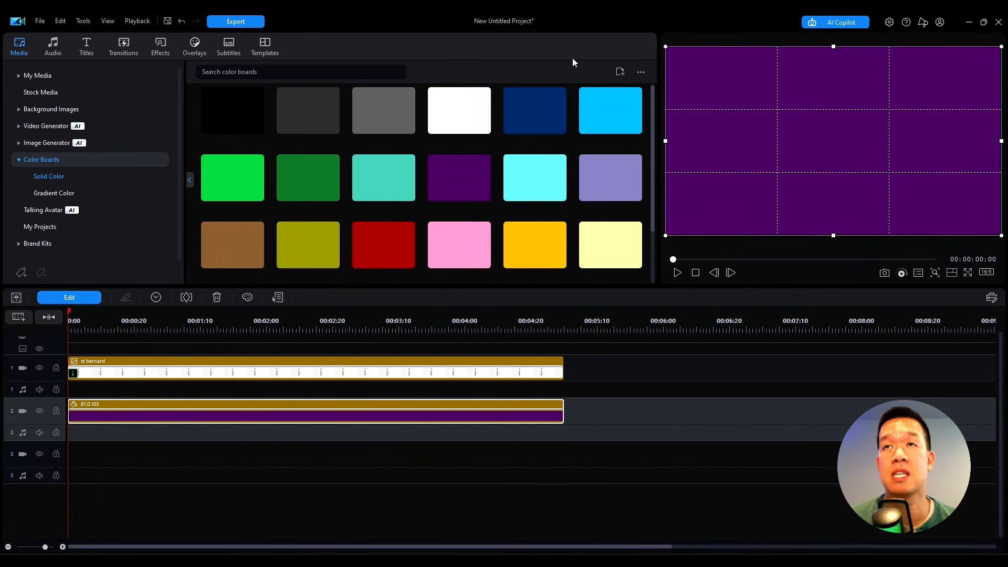
Shrink the purple color board to about 0.500 by 0.206 scale and place it over the House of Switzerland search result.
left_click_drag(667, 46, 833, 141)
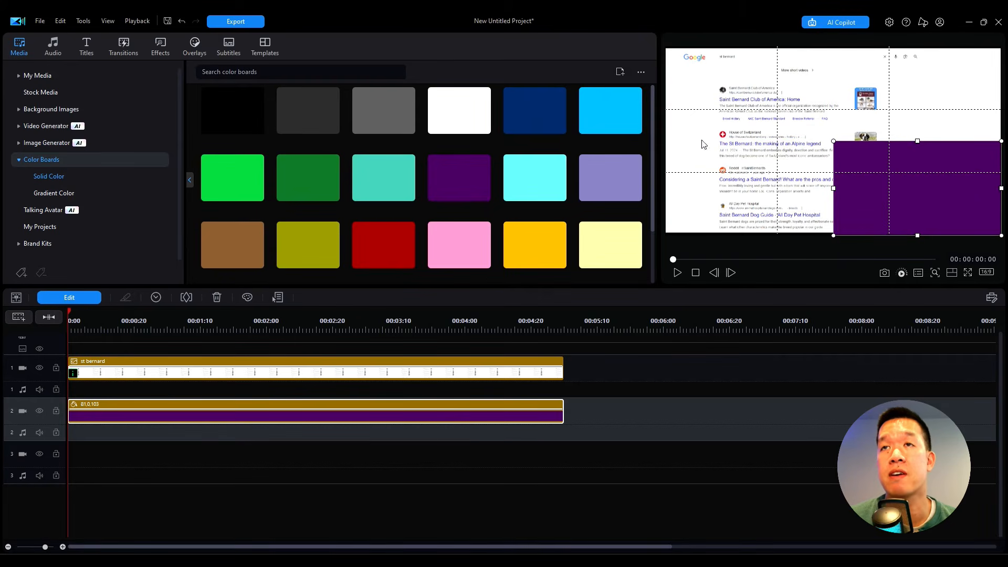
left_click_drag(918, 178, 804, 180)
left_click_drag(796, 221, 796, 164)
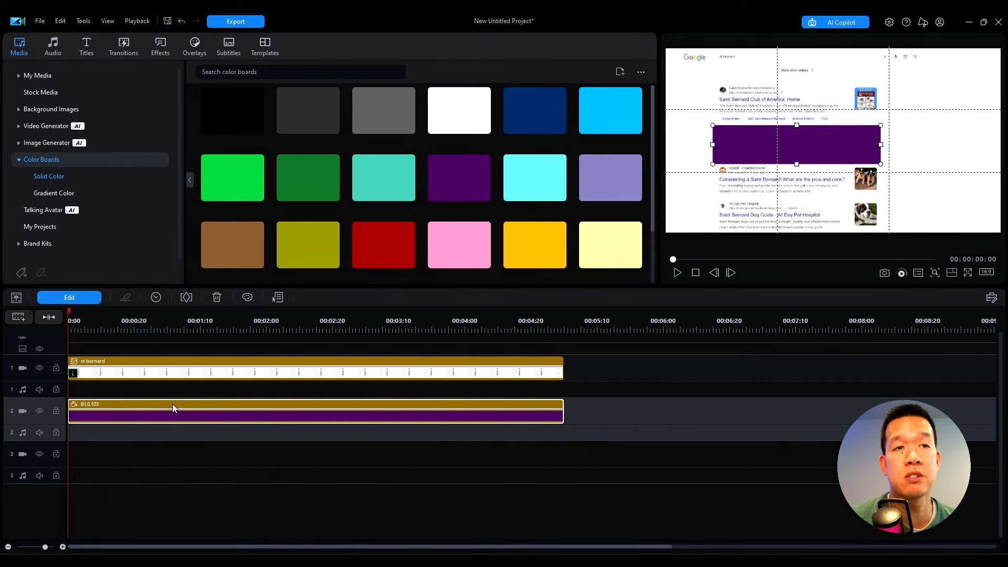
Lower the purple color board's opacity to 30% so it acts as a translucent highlight over the House of Switzerland result.
left_click(82, 295)
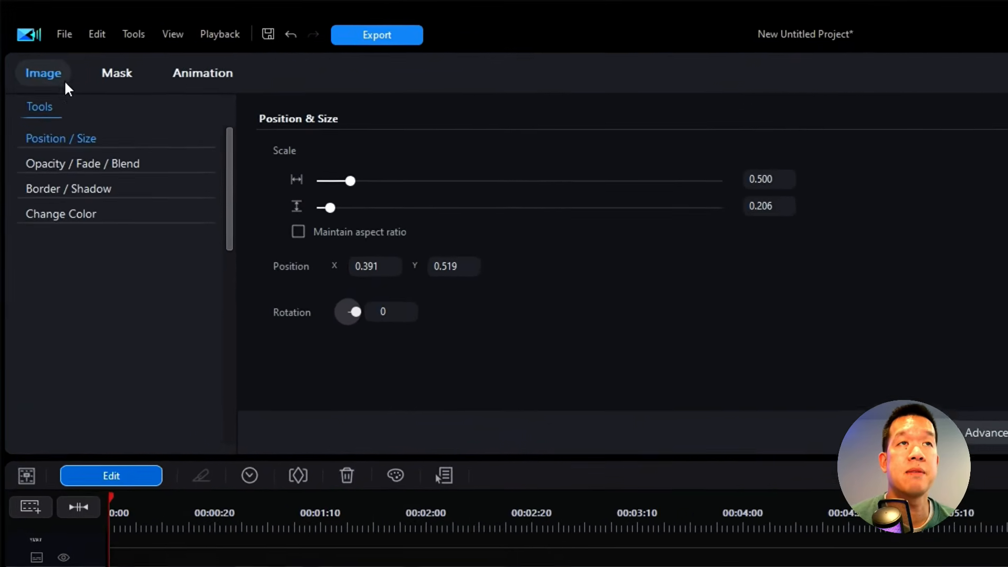
left_click(101, 169)
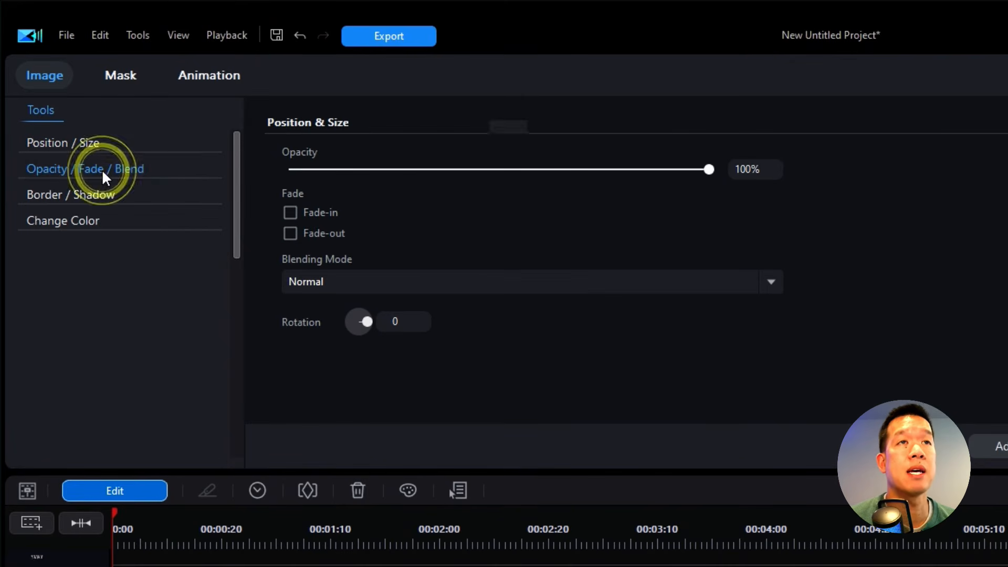
left_click(709, 169)
left_click_drag(709, 170, 555, 175)
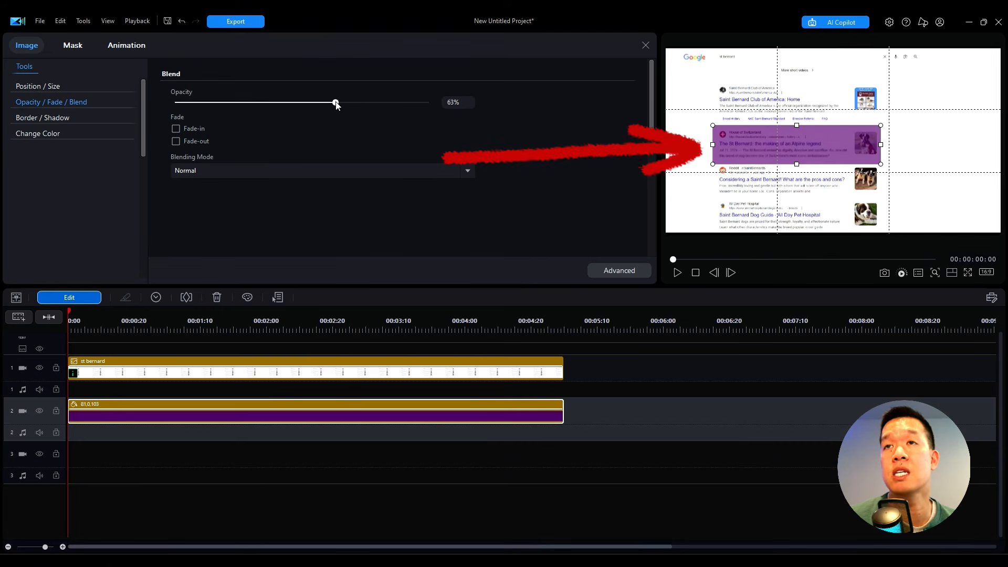
left_click_drag(335, 104, 253, 104)
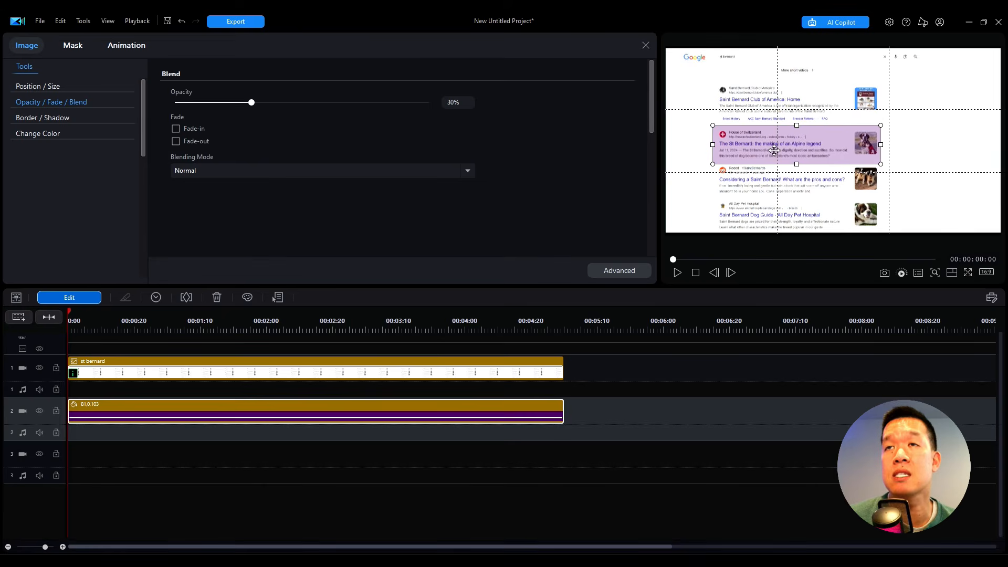
left_click(706, 367)
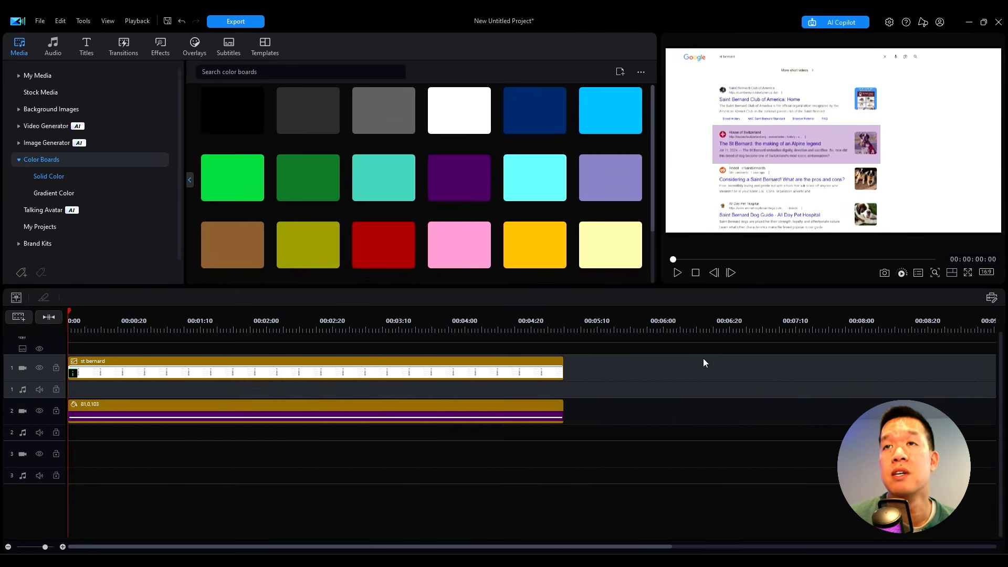
Apply the Fade animation to the purple color board as both its In and its Out animation.
left_click(515, 412)
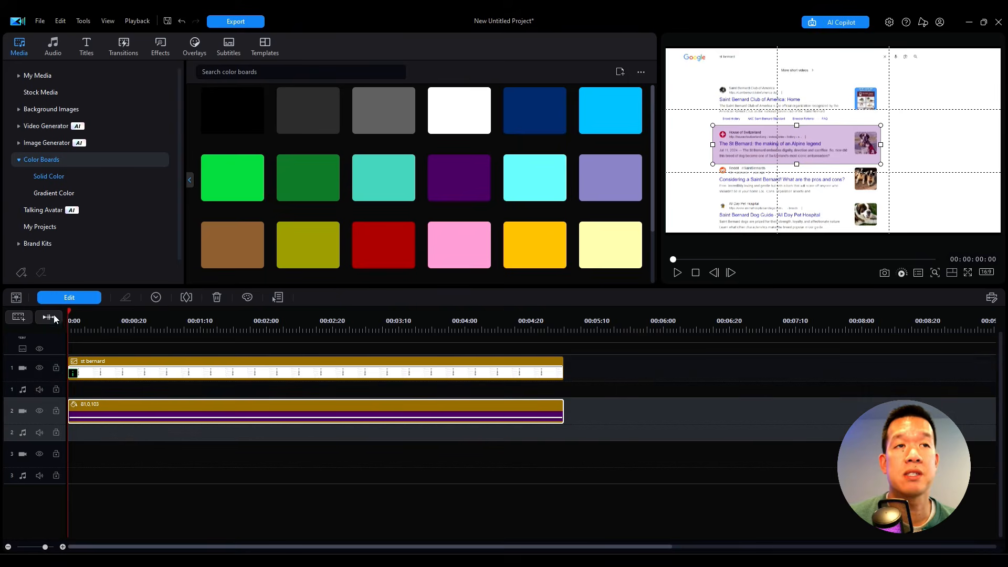
left_click(66, 297)
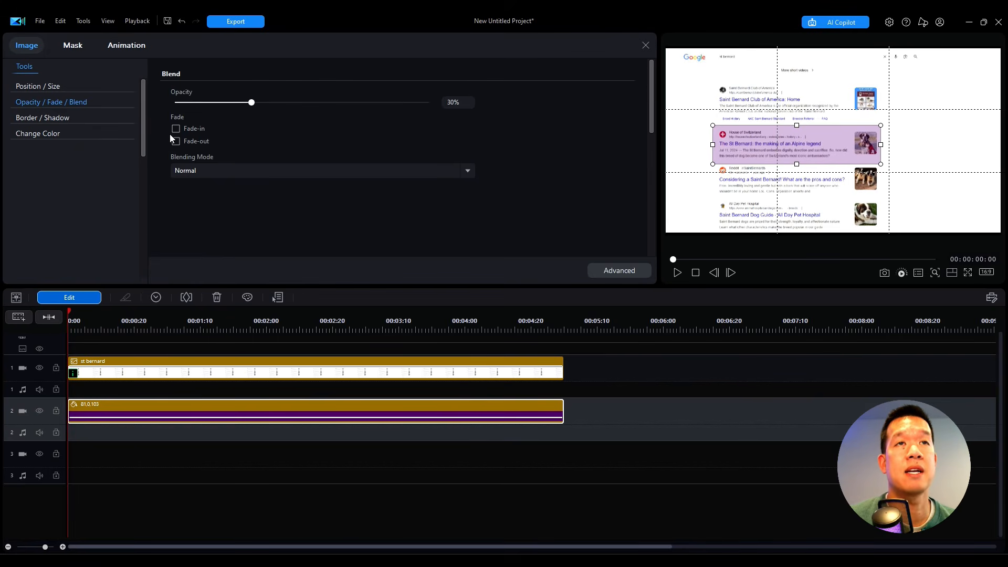
left_click(137, 45)
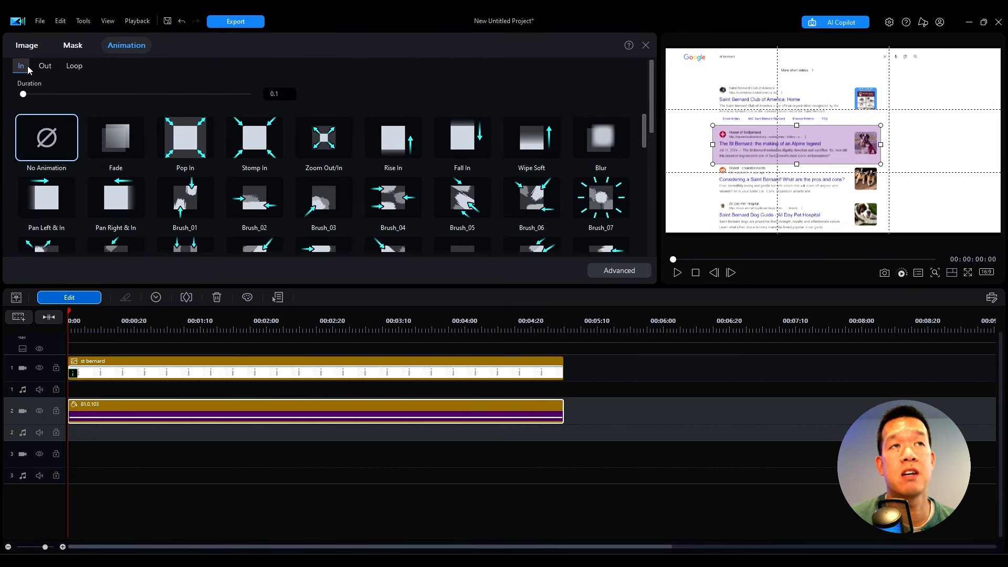
left_click(125, 136)
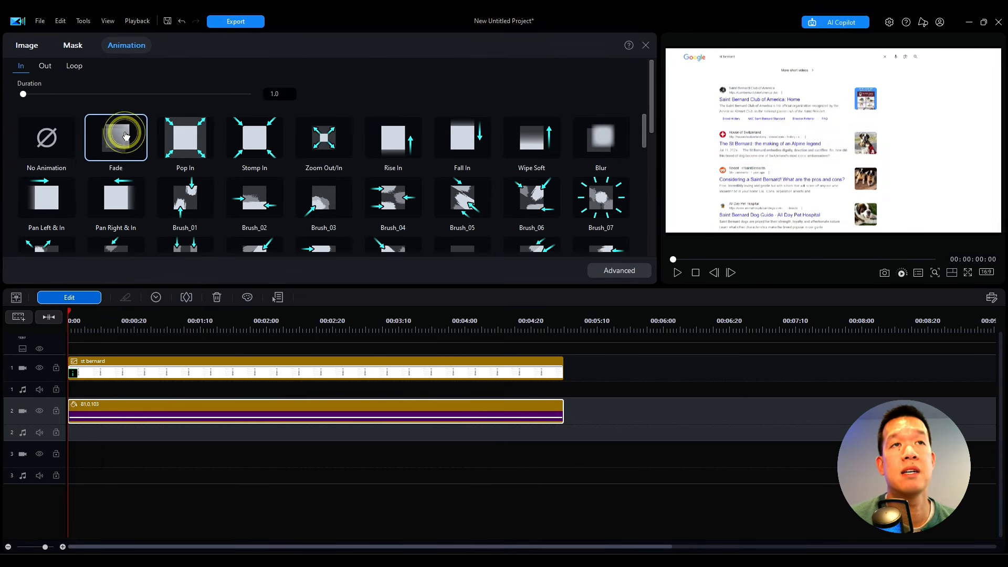
left_click(46, 67)
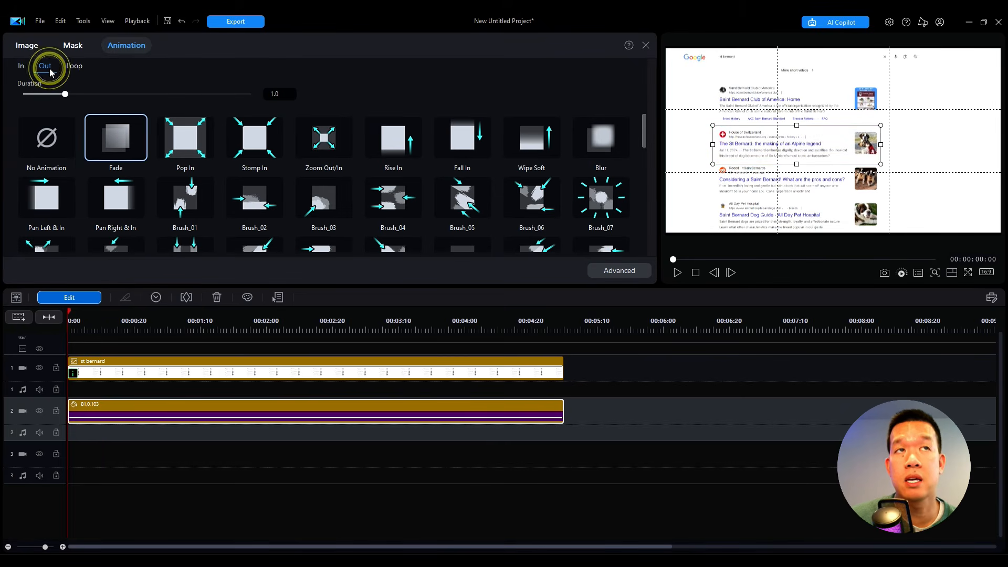
left_click(126, 144)
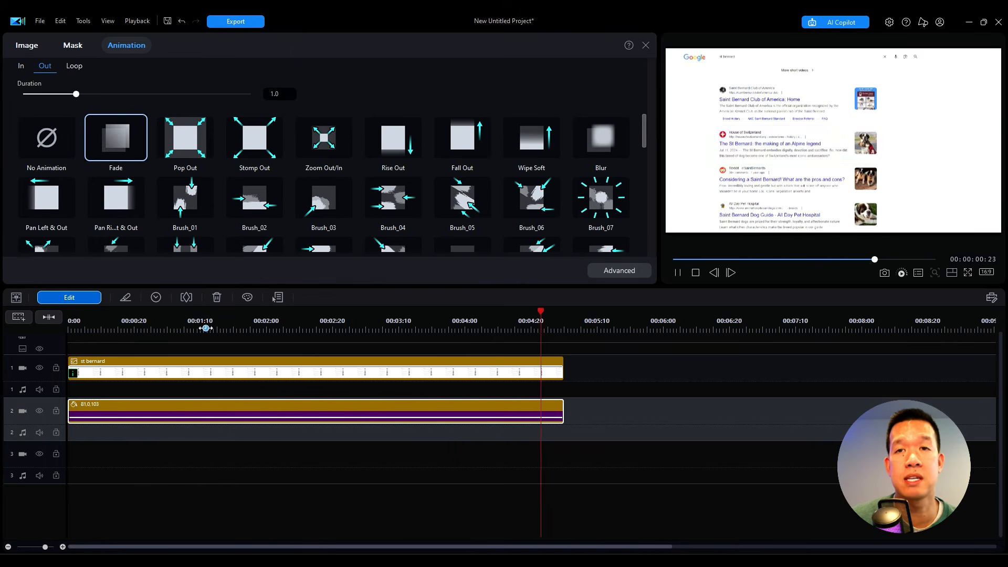
Trim the purple color board's end to slightly before the end of the st bernard image and play the highlight from the start.
left_click_drag(560, 403, 509, 405)
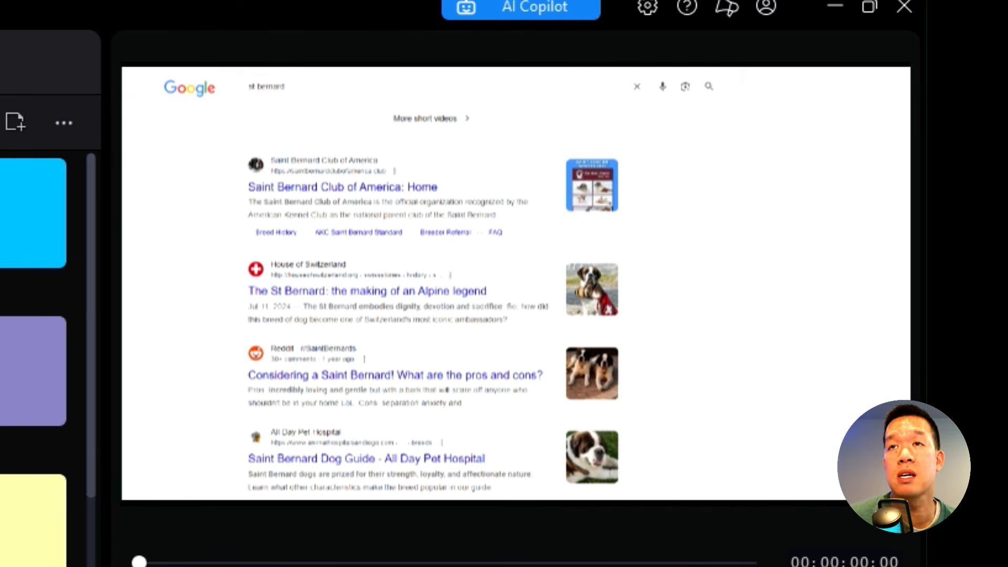
key("space")
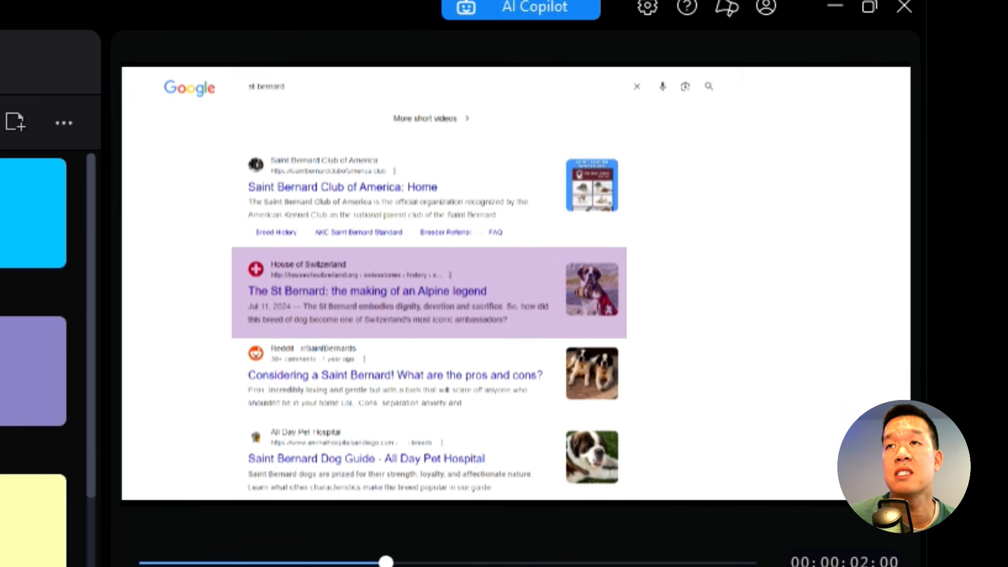